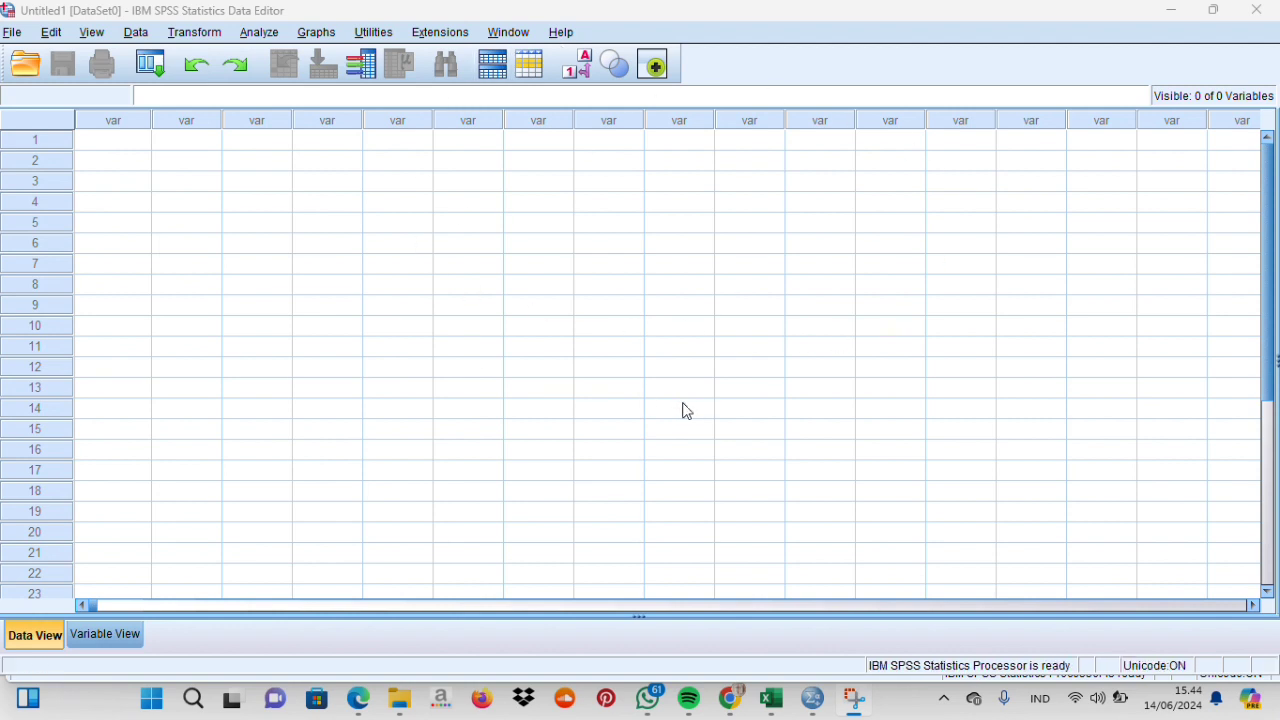
Step: Define two variables named Score and Class in the first two rows of the variable list
{"action": "left_click", "coordinate": [106, 636]}
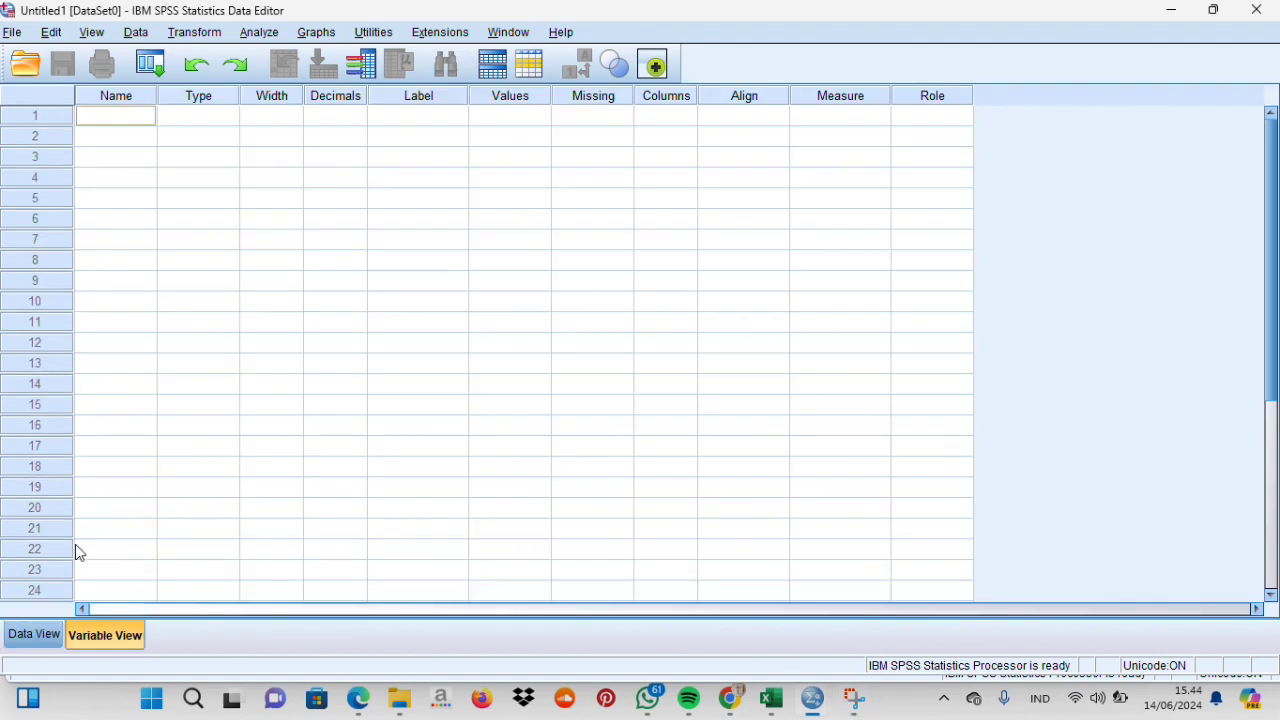
{"action": "left_click", "coordinate": [135, 123]}
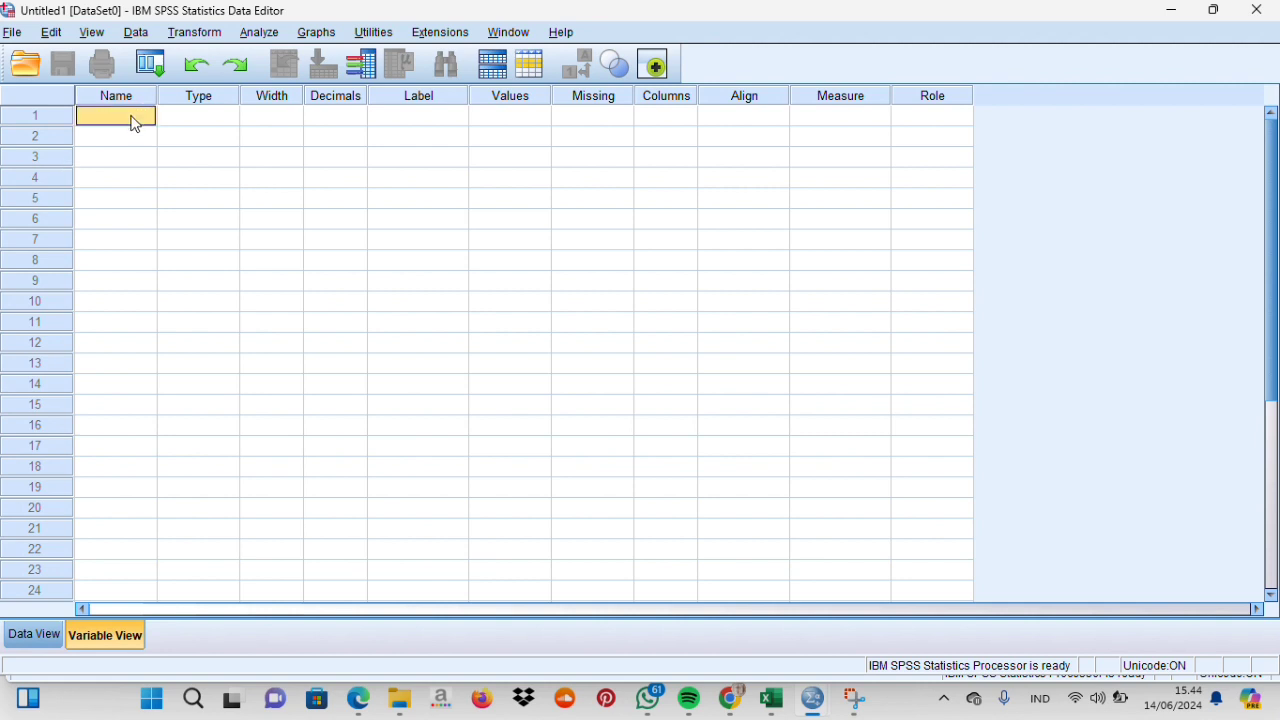
{"action": "type", "text": "C"}
{"action": "type", "text": "core"}
{"action": "left_click", "coordinate": [131, 140]}
{"action": "type", "text": "Class"}
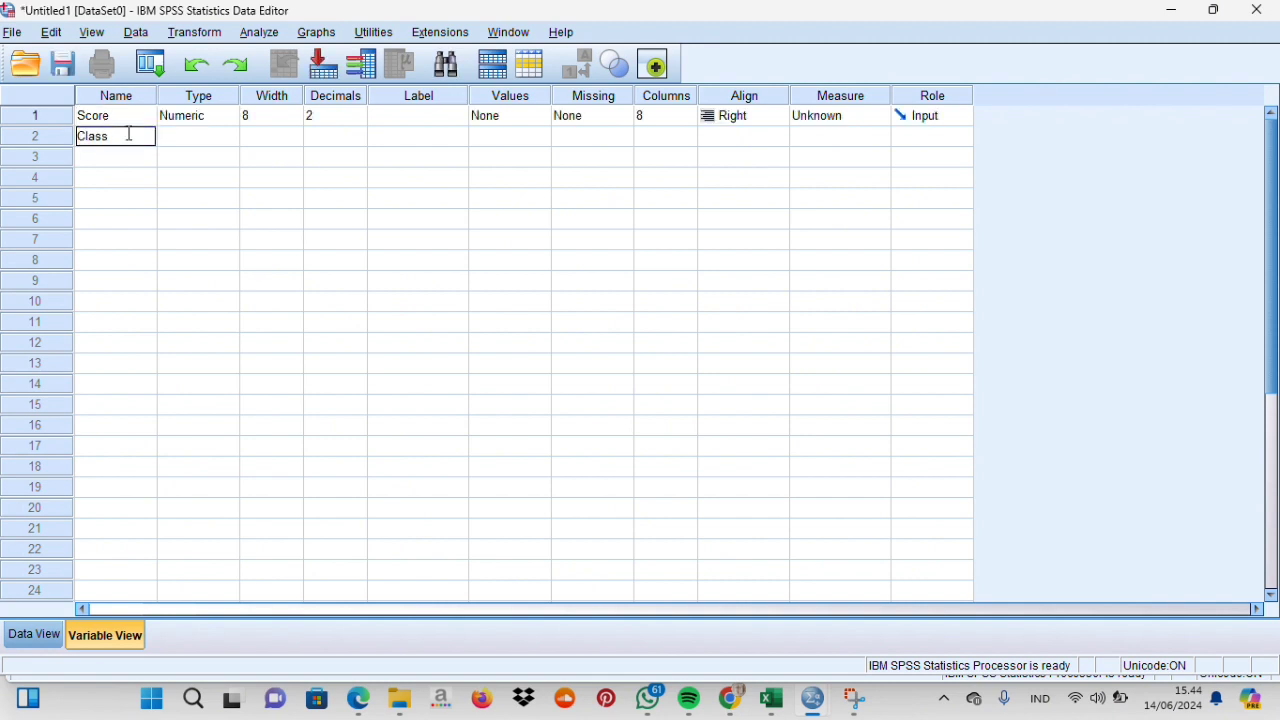
Step: Set the decimals of both the Score and Class variables to 0
{"action": "double_click", "coordinate": [362, 120]}
{"action": "left_click", "coordinate": [362, 122]}
{"action": "left_click", "coordinate": [360, 136]}
{"action": "left_click", "coordinate": [360, 141]}
{"action": "left_click", "coordinate": [360, 141]}
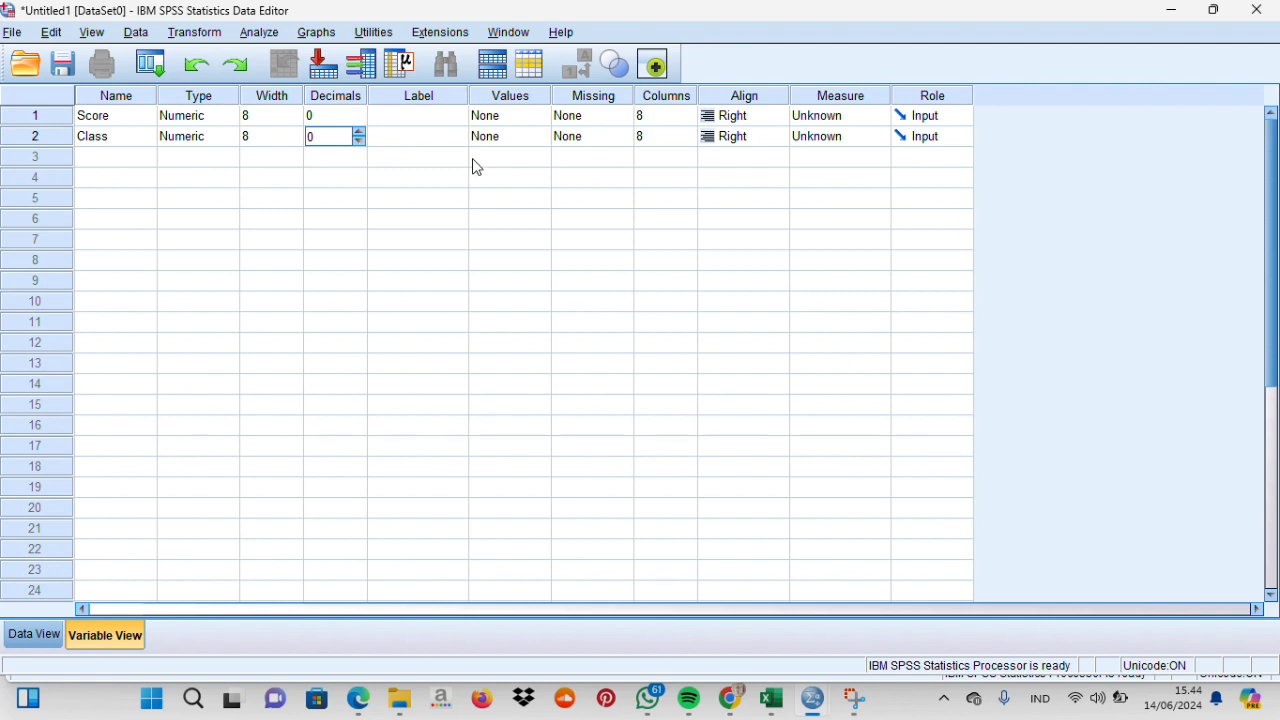
Step: Open the value labels of the Class variable and check the test groups in the Excel score workbook
{"action": "left_click", "coordinate": [549, 138]}
{"action": "left_click", "coordinate": [543, 137]}
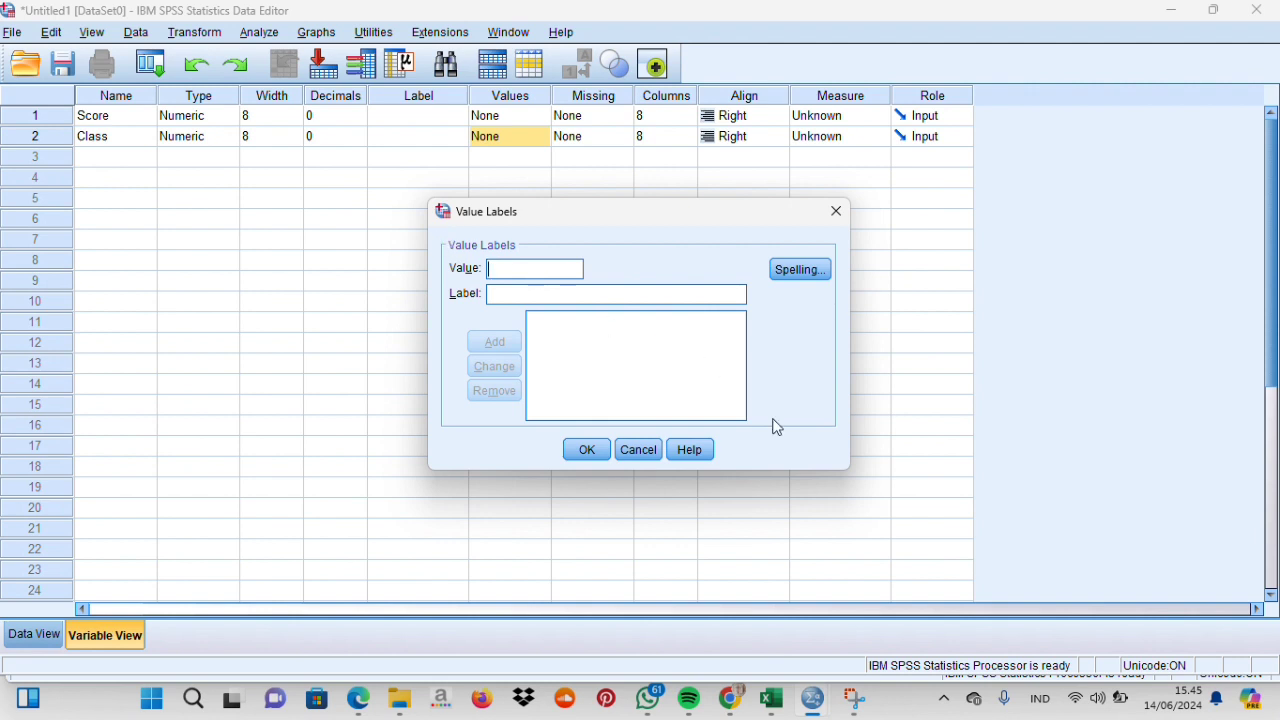
{"action": "mouse_move", "coordinate": [778, 712]}
{"action": "left_click", "coordinate": [745, 620]}
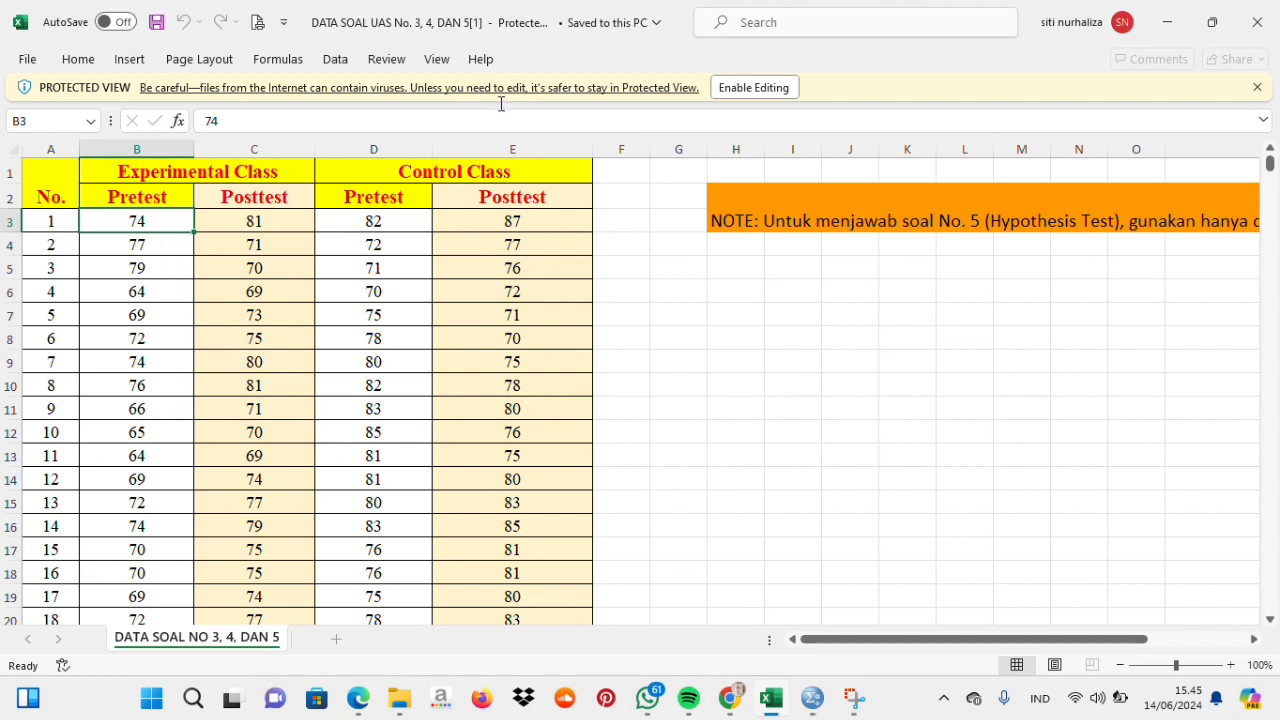
{"action": "left_click", "coordinate": [538, 31]}
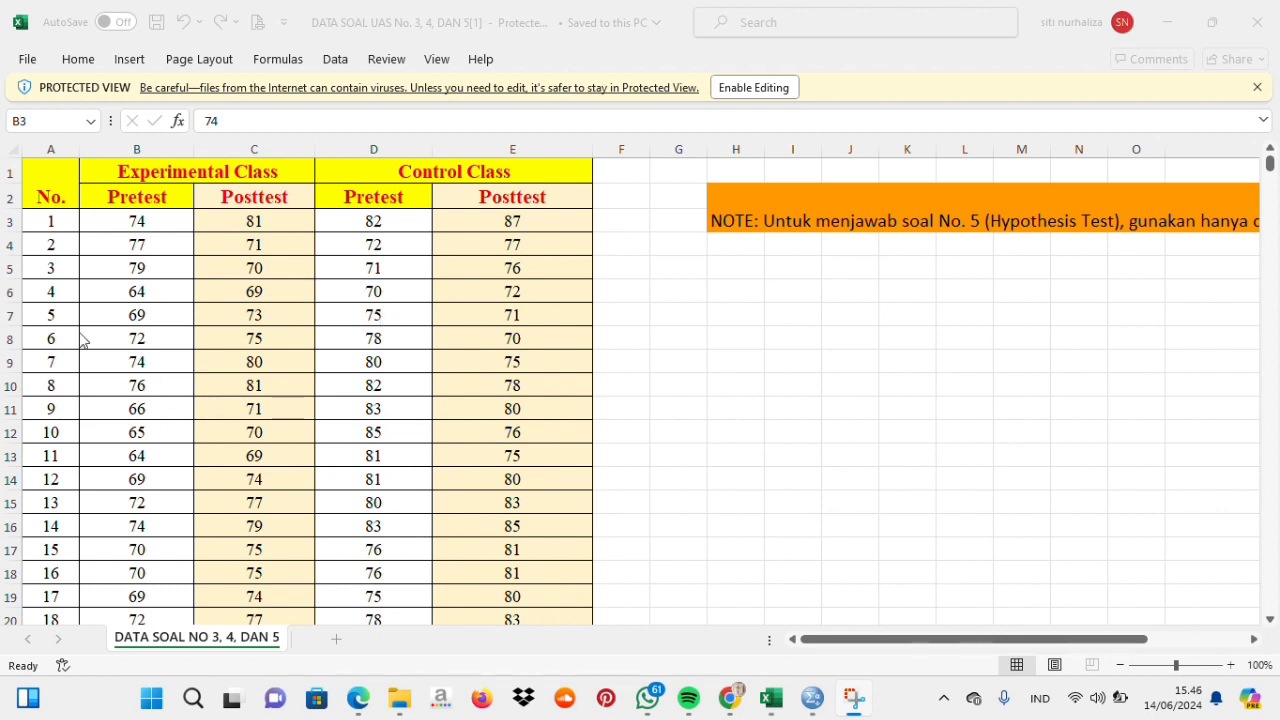
{"action": "mouse_move", "coordinate": [826, 703]}
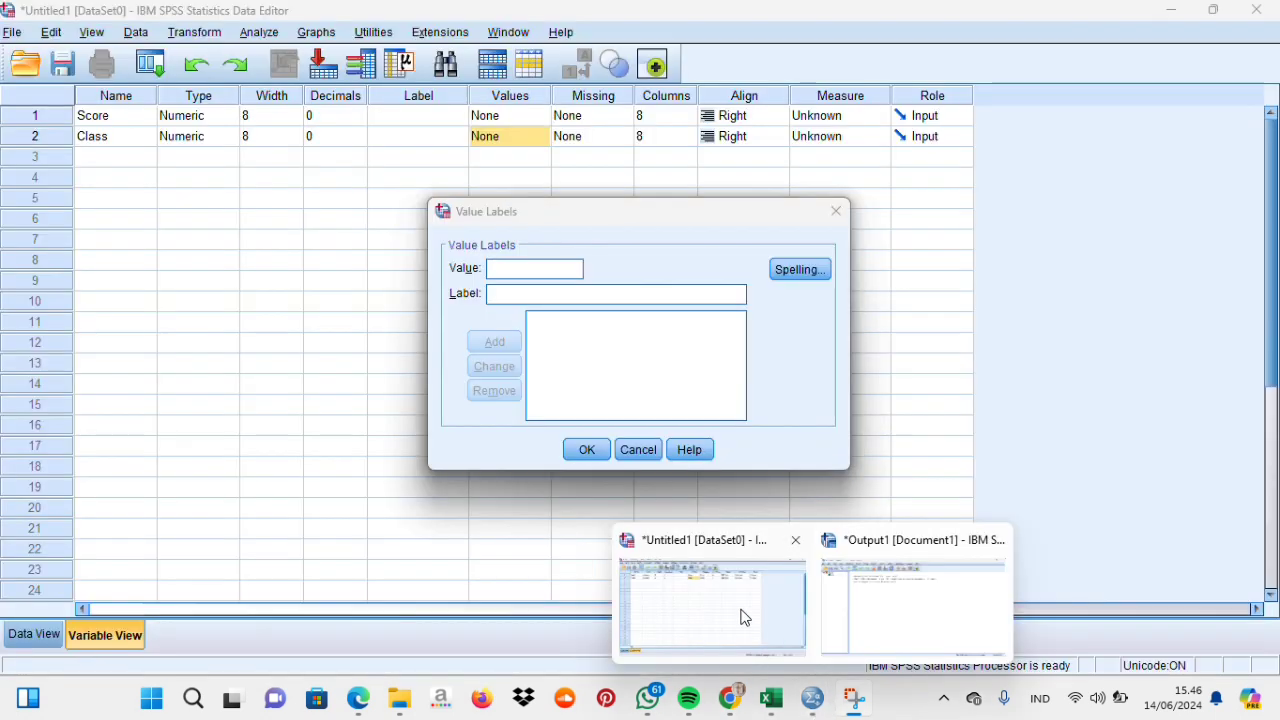
{"action": "left_click", "coordinate": [742, 614]}
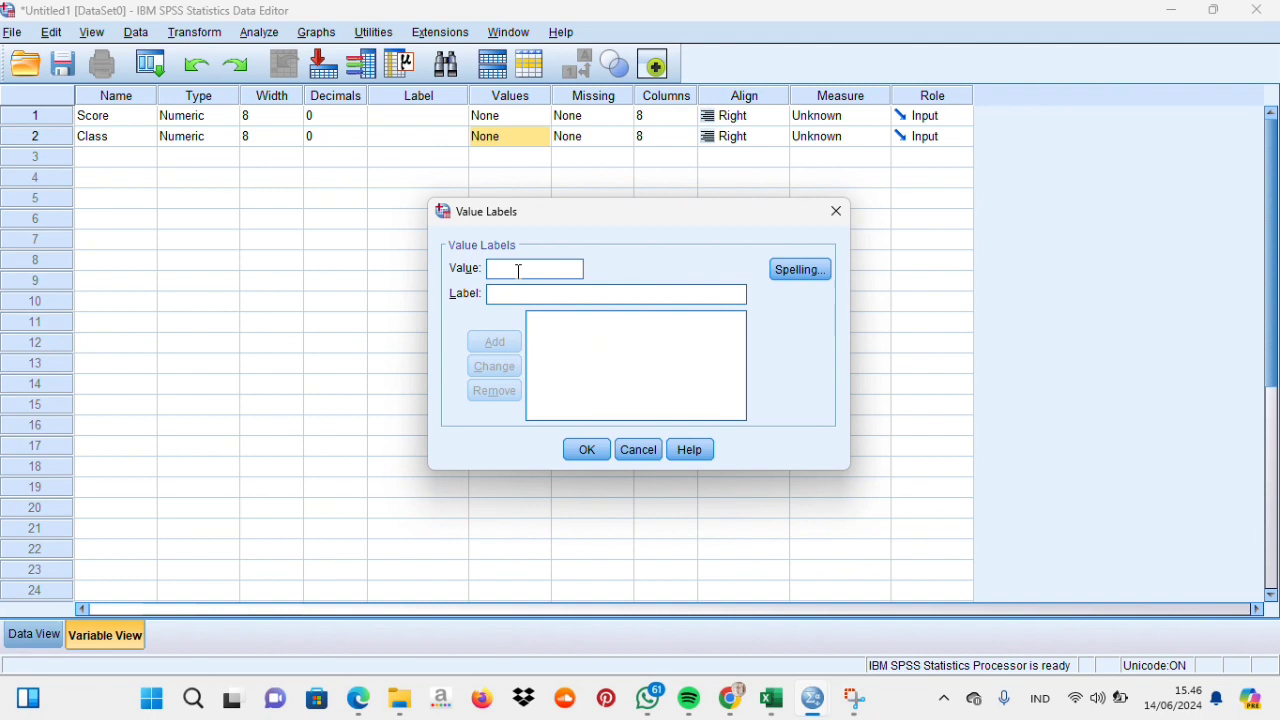
Step: Add the value label 1 = "Pretest Experimental Class" to the Class variable
{"action": "type", "text": "1"}
{"action": "left_click", "coordinate": [512, 294]}
{"action": "type", "text": "Po"}
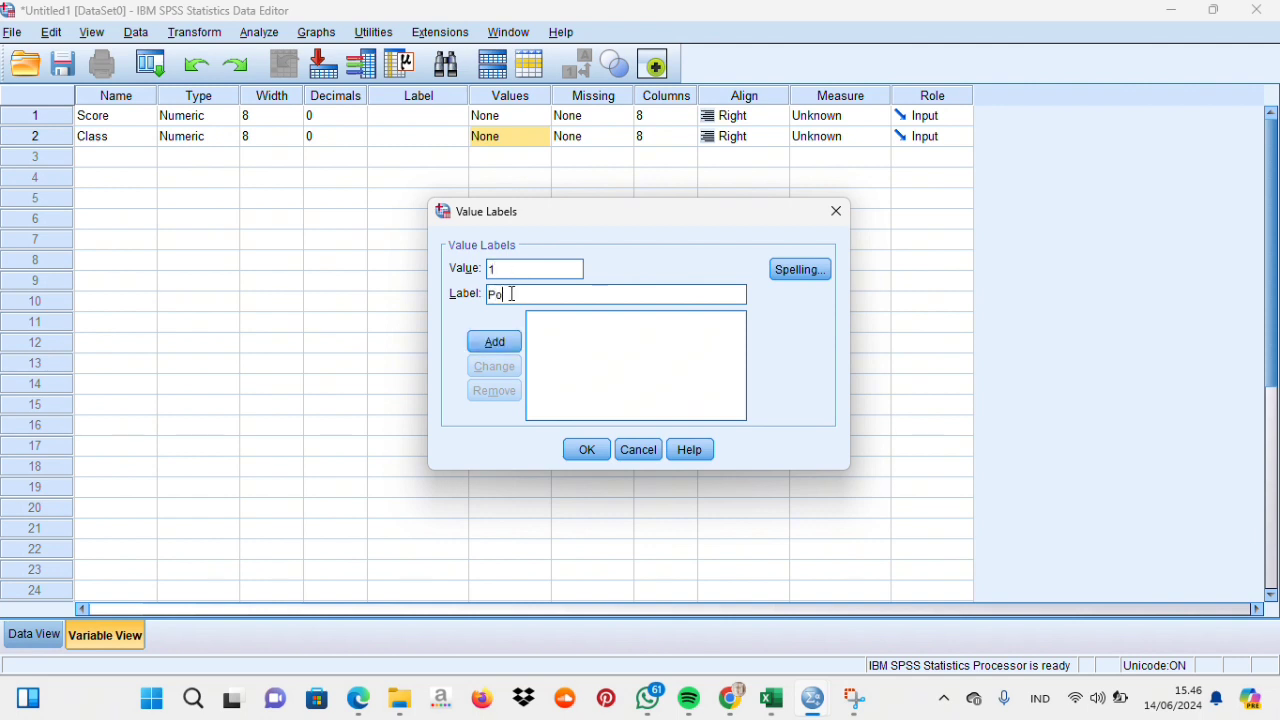
{"action": "type", "text": "s"}
{"action": "key", "text": "BackSpace"}
{"action": "key", "text": "BackSpace"}
{"action": "type", "text": "retest Ezperimenta"}
{"action": "key", "text": "BackSpace"}
{"action": "key", "text": "BackSpace"}
{"action": "key", "text": "BackSpace"}
{"action": "key", "text": "BackSpace"}
{"action": "key", "text": "BackSpace"}
{"action": "key", "text": "BackSpace"}
{"action": "key", "text": "BackSpace"}
{"action": "key", "text": "BackSpace"}
{"action": "key", "text": "BackSpace"}
{"action": "key", "text": "BackSpace"}
{"action": "type", "text": "xperimental Class"}
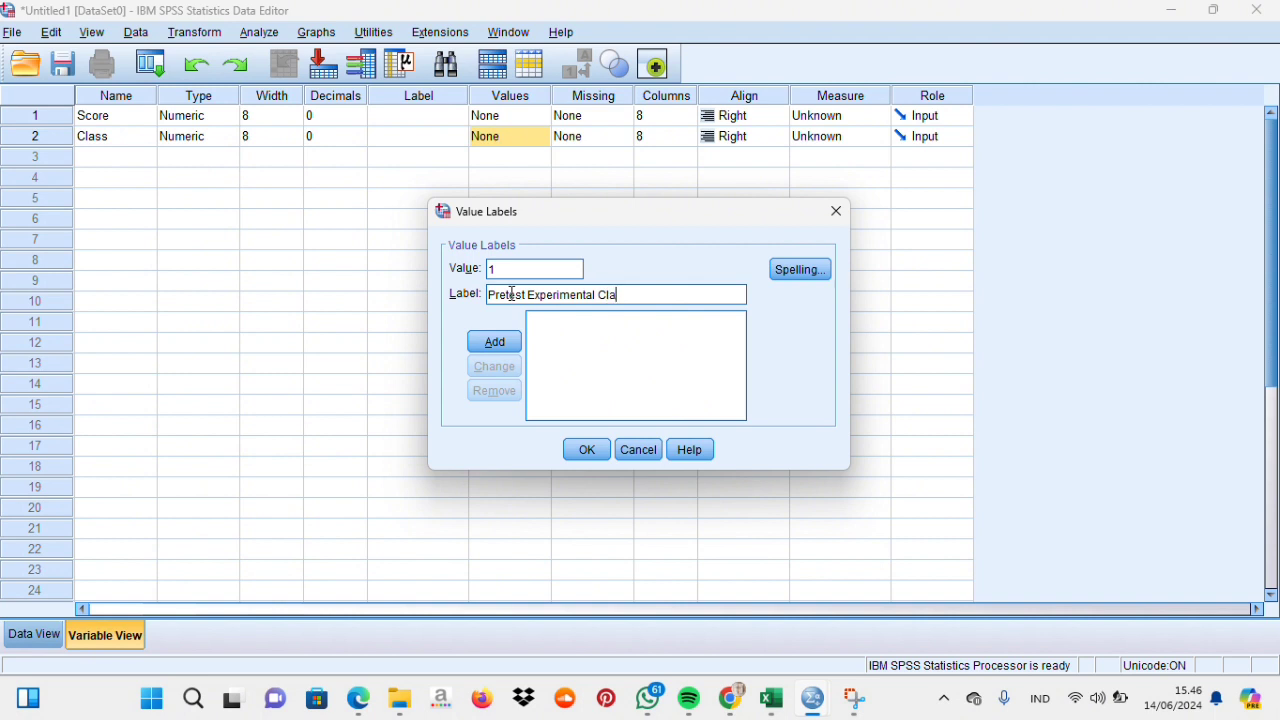
{"action": "left_click", "coordinate": [495, 343]}
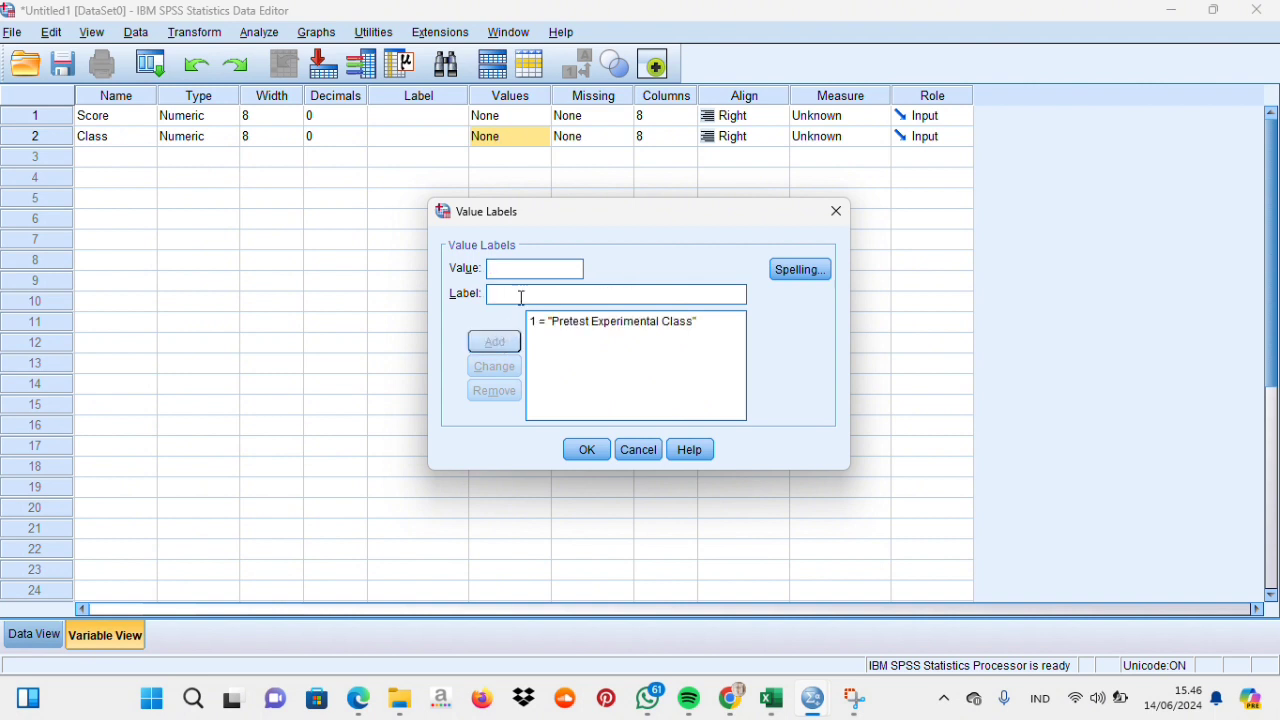
Step: Add the value label 2 = "Posttest Experimental Class" to the Class variable
{"action": "type", "text": "2"}
{"action": "key", "text": "BackSpace"}
{"action": "type", "text": "2"}
{"action": "left_click", "coordinate": [522, 295]}
{"action": "type", "text": "Pos"}
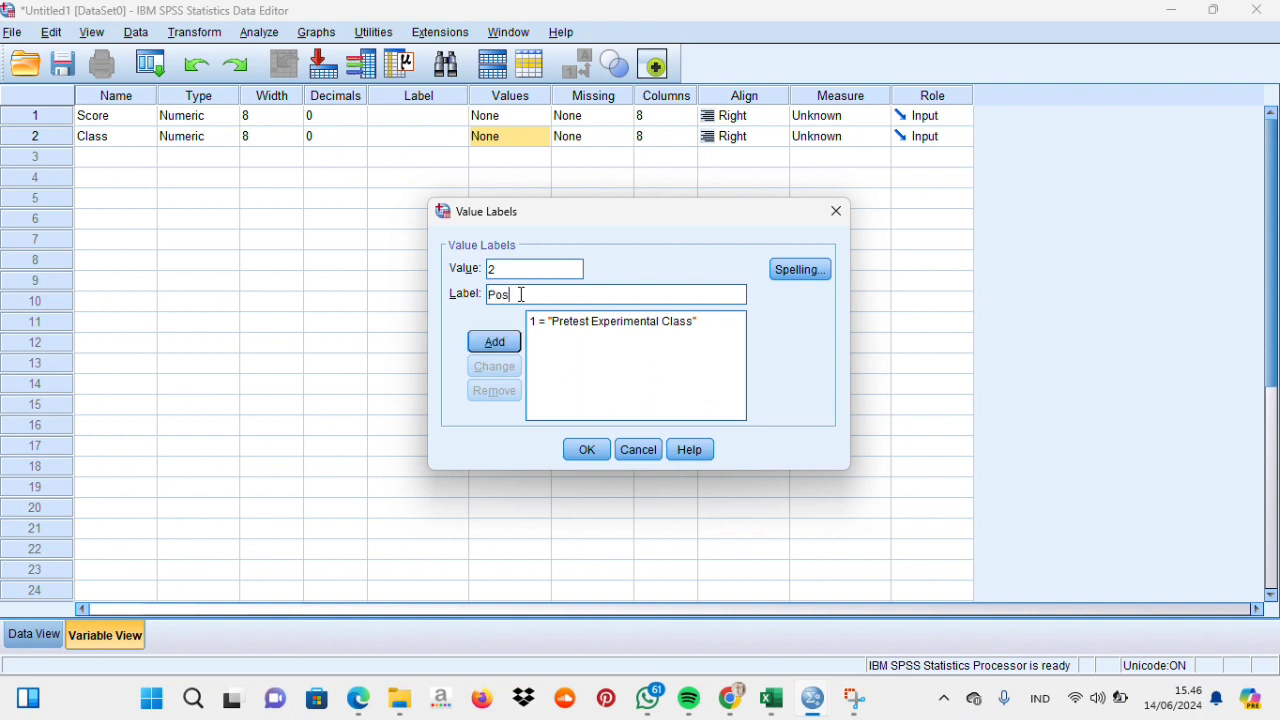
{"action": "type", "text": "ttest experimental Class"}
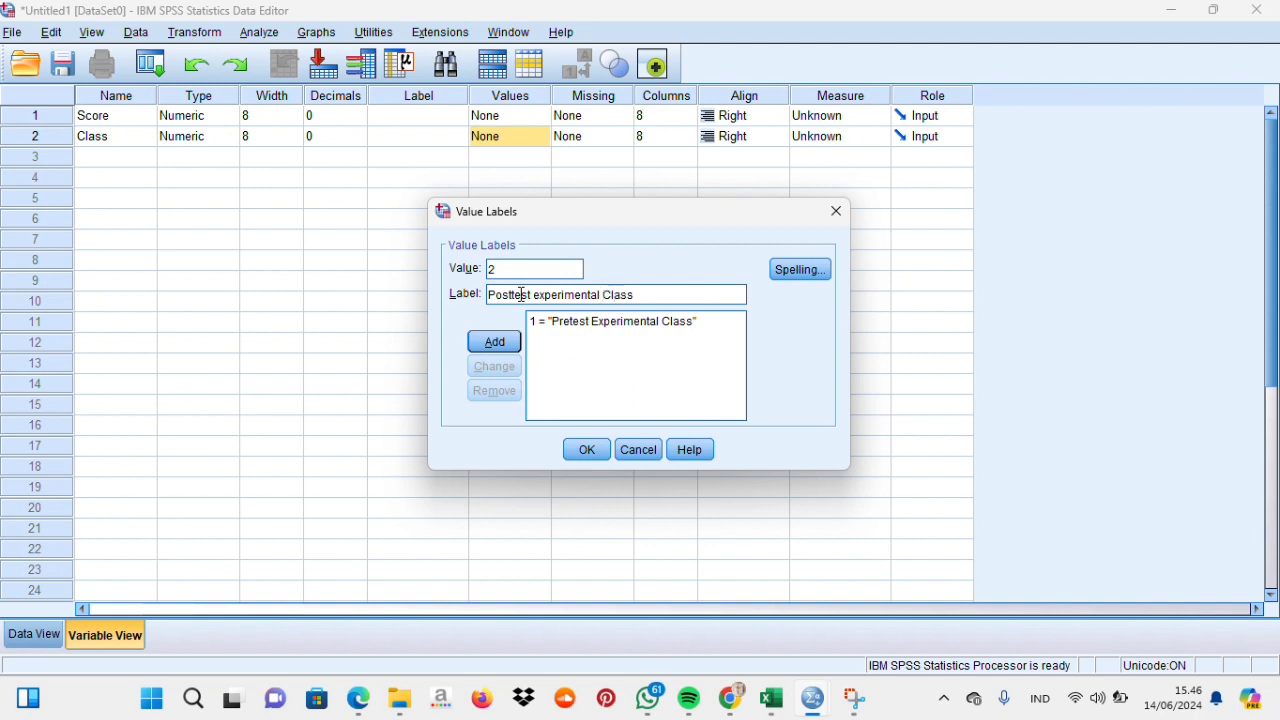
{"action": "left_click", "coordinate": [540, 297]}
{"action": "key", "text": "BackSpace"}
{"action": "type", "text": "E"}
{"action": "left_click", "coordinate": [509, 343]}
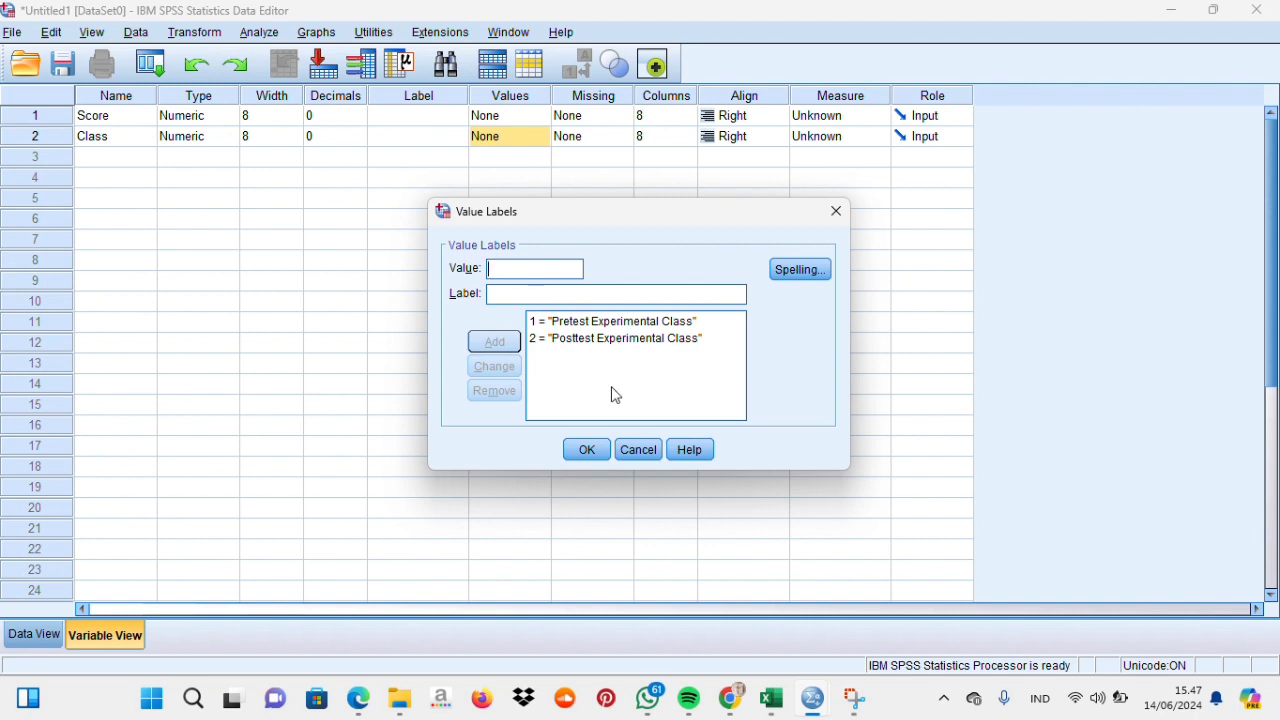
Step: Add the value label 3 = "Pretest Control Class" to the Class variable
{"action": "mouse_move", "coordinate": [778, 690]}
{"action": "left_click", "coordinate": [740, 628]}
{"action": "left_click", "coordinate": [536, 269]}
{"action": "type", "text": "3"}
{"action": "type", "text": "P"}
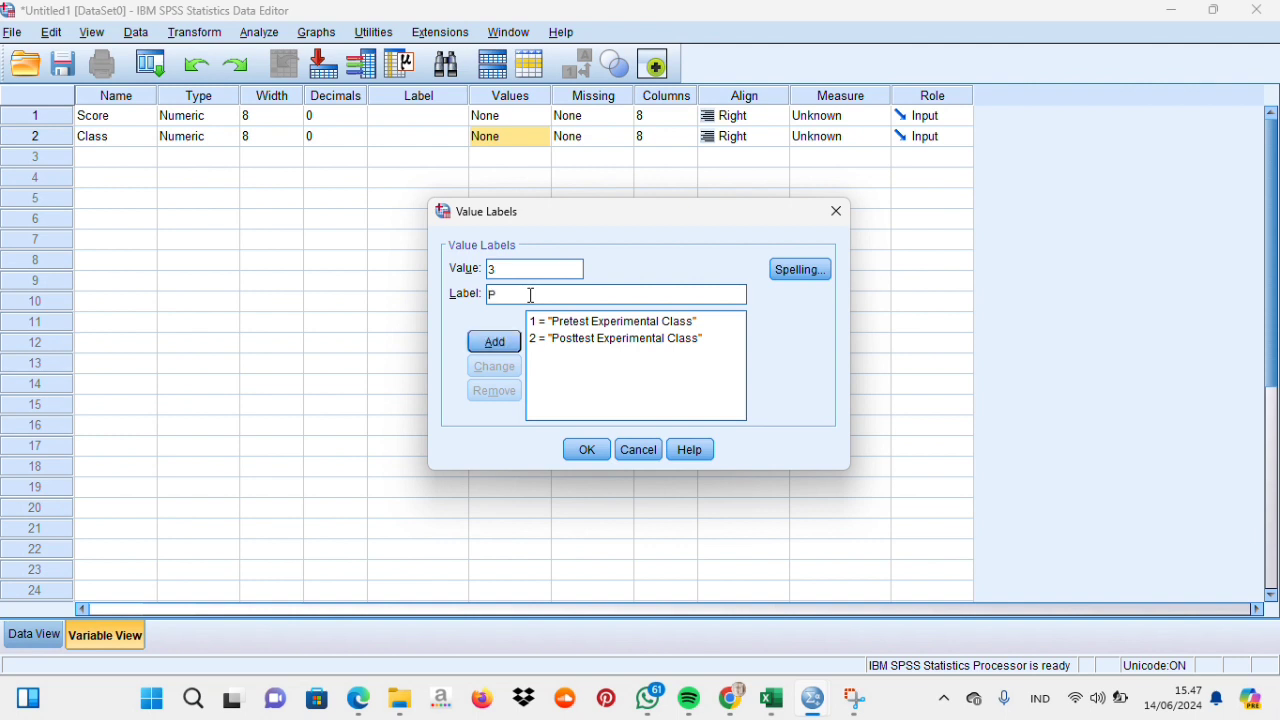
{"action": "type", "text": "retest"}
{"action": "type", "text": " Con"}
{"action": "type", "text": "trol c"}
{"action": "type", "text": "c"}
{"action": "key", "text": "BackSpace"}
{"action": "type", "text": "Class"}
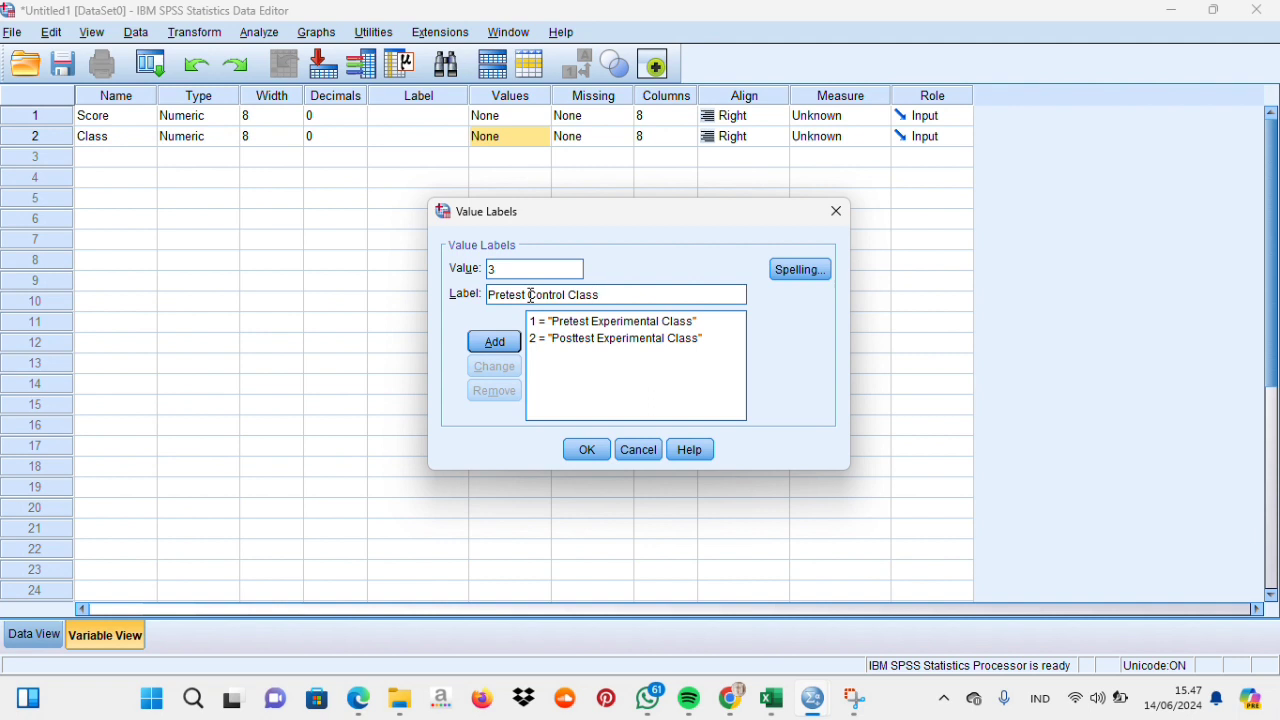
{"action": "left_click", "coordinate": [494, 342]}
Step: Add the value label 4 = "Posttest Control Class" and accept the Class variable's value labels
{"action": "type", "text": "4"}
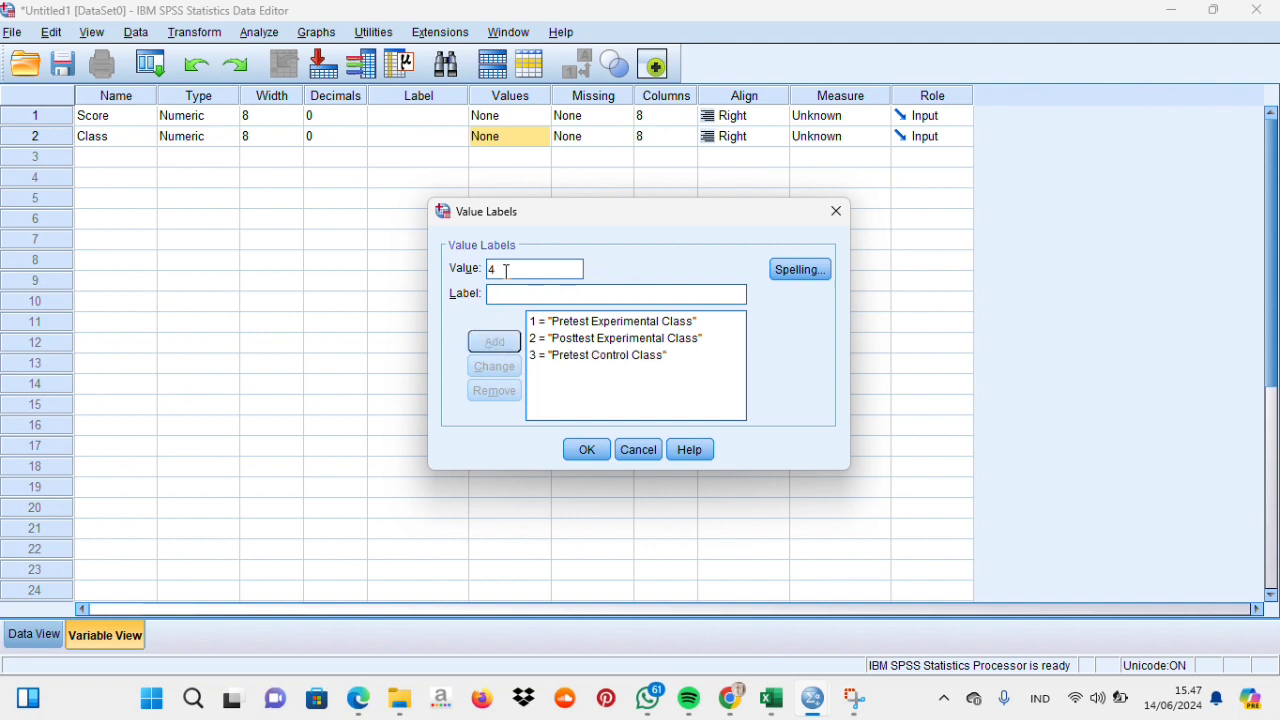
{"action": "left_click", "coordinate": [501, 290]}
{"action": "type", "text": "Posttest Control Class"}
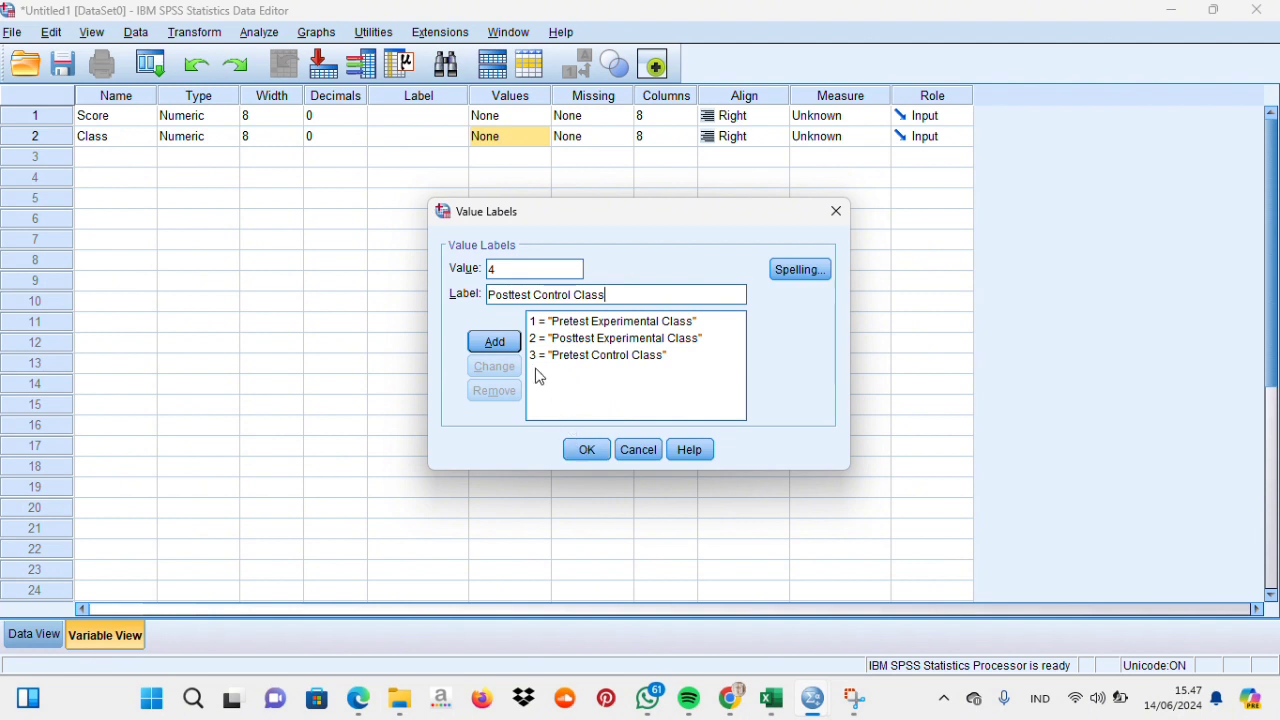
{"action": "left_click", "coordinate": [500, 345]}
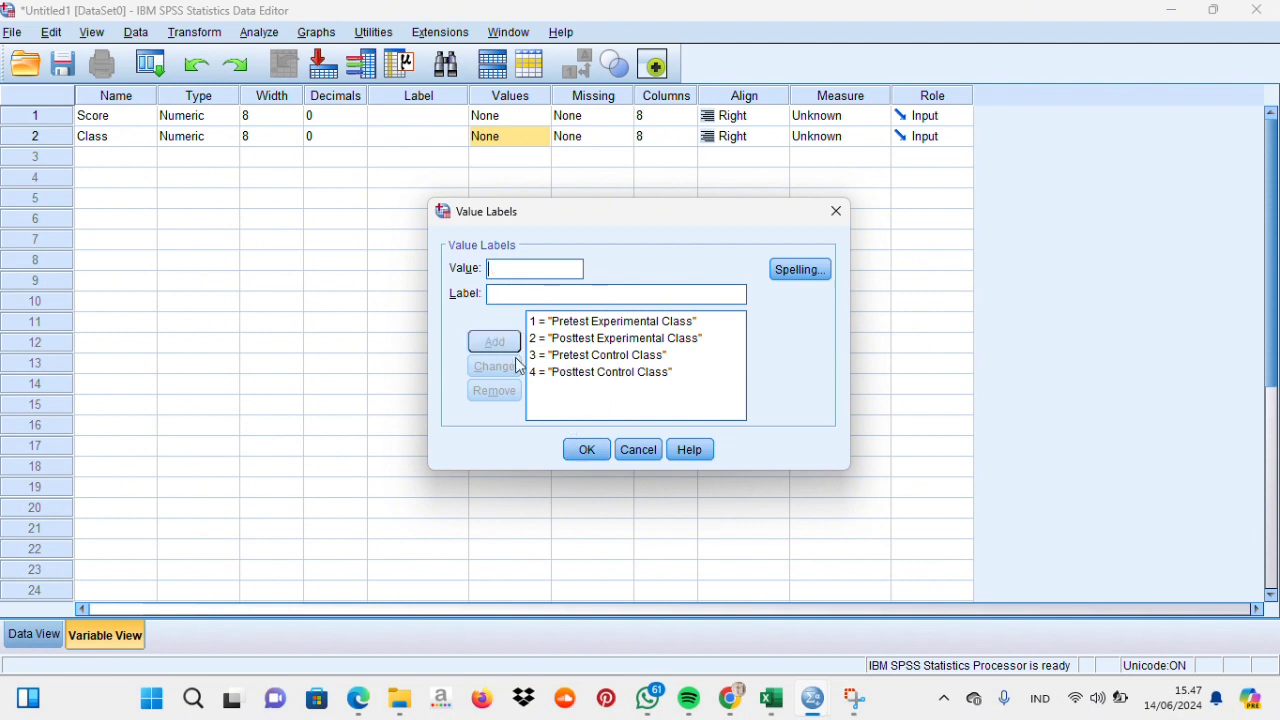
{"action": "left_click", "coordinate": [590, 450]}
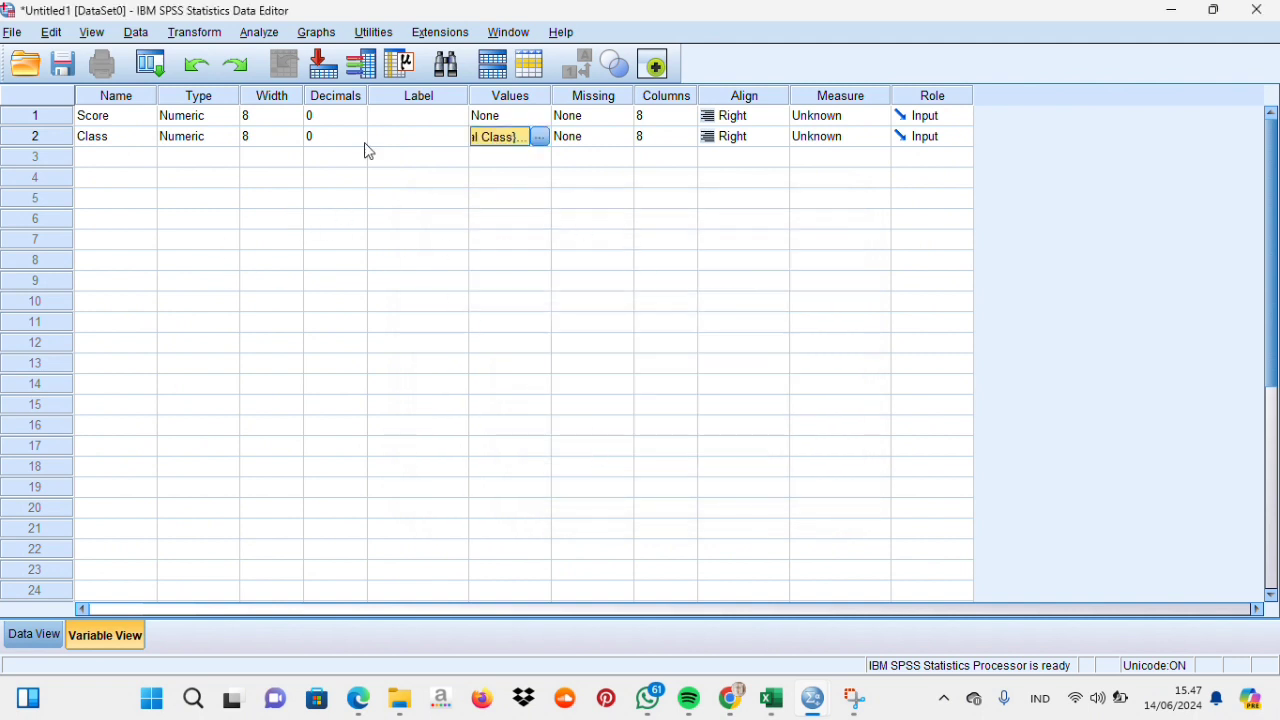
Step: Show the SPSS data grid, switch to the Excel workbook and copy the Experimental Class pretest scores, B3 to B27
{"action": "left_click", "coordinate": [43, 635]}
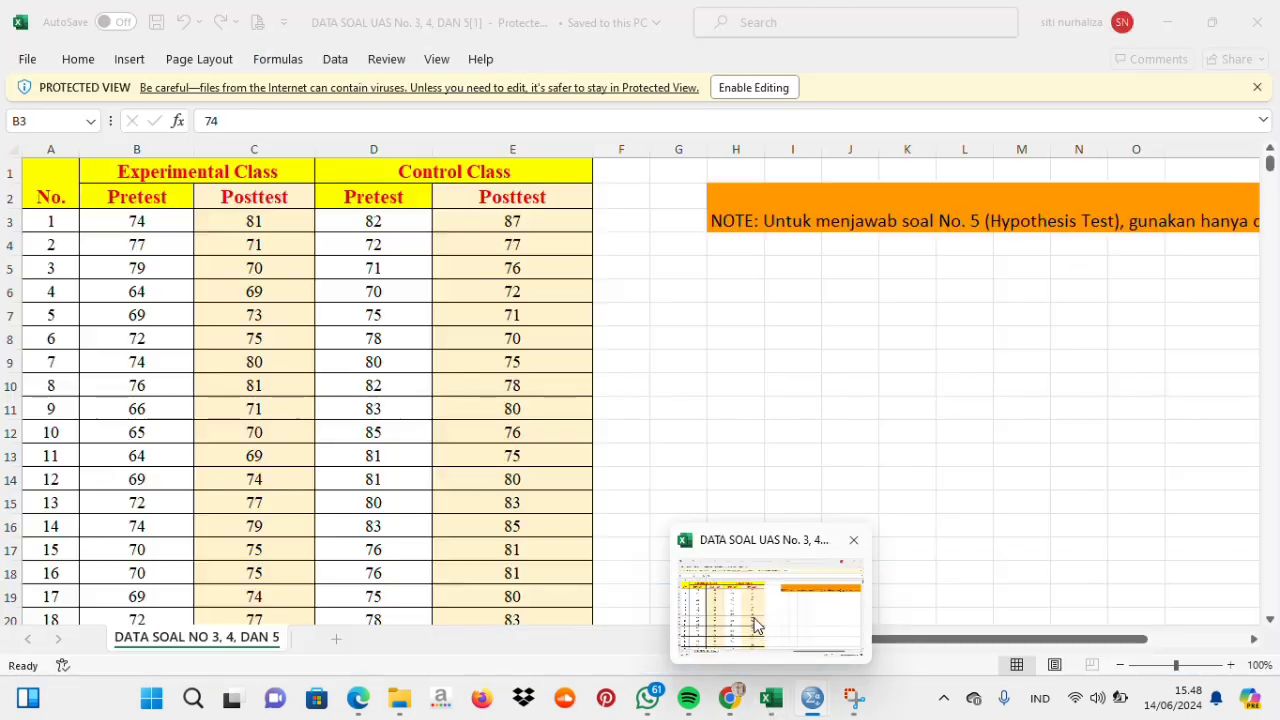
{"action": "left_click", "coordinate": [763, 610]}
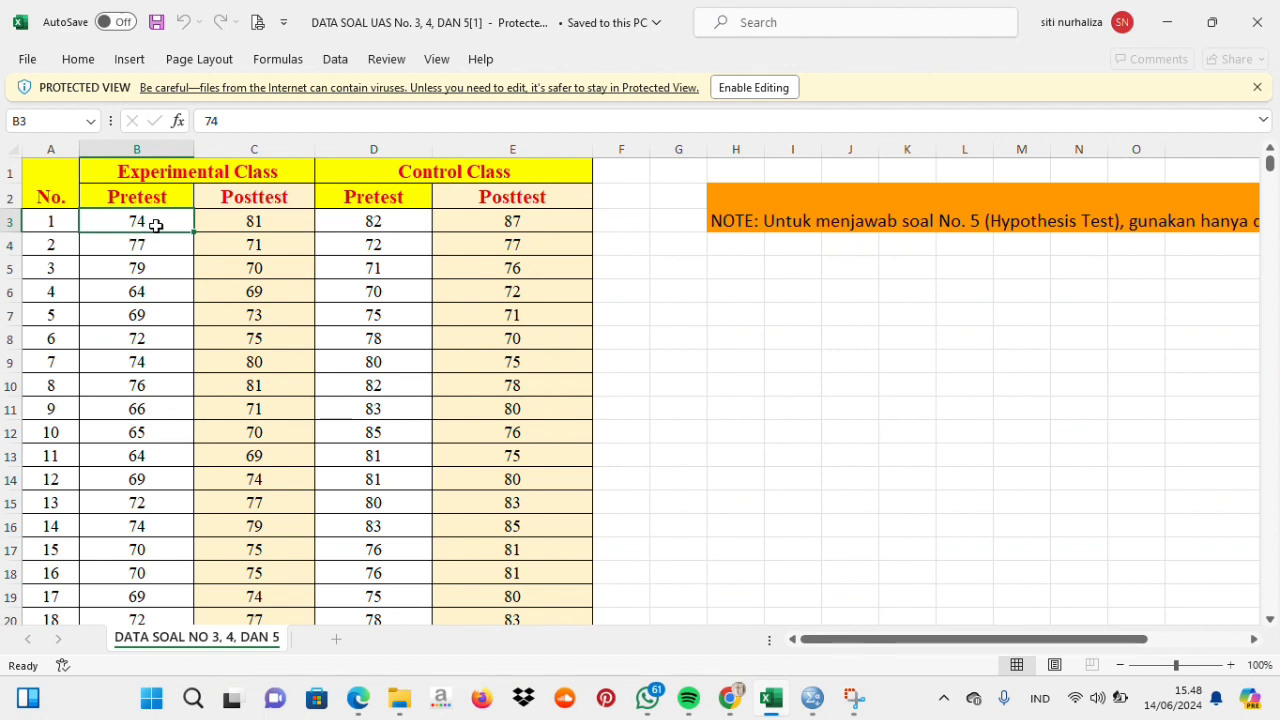
{"action": "left_click_drag", "start_coordinate": [155, 227], "coordinate": [146, 570]}
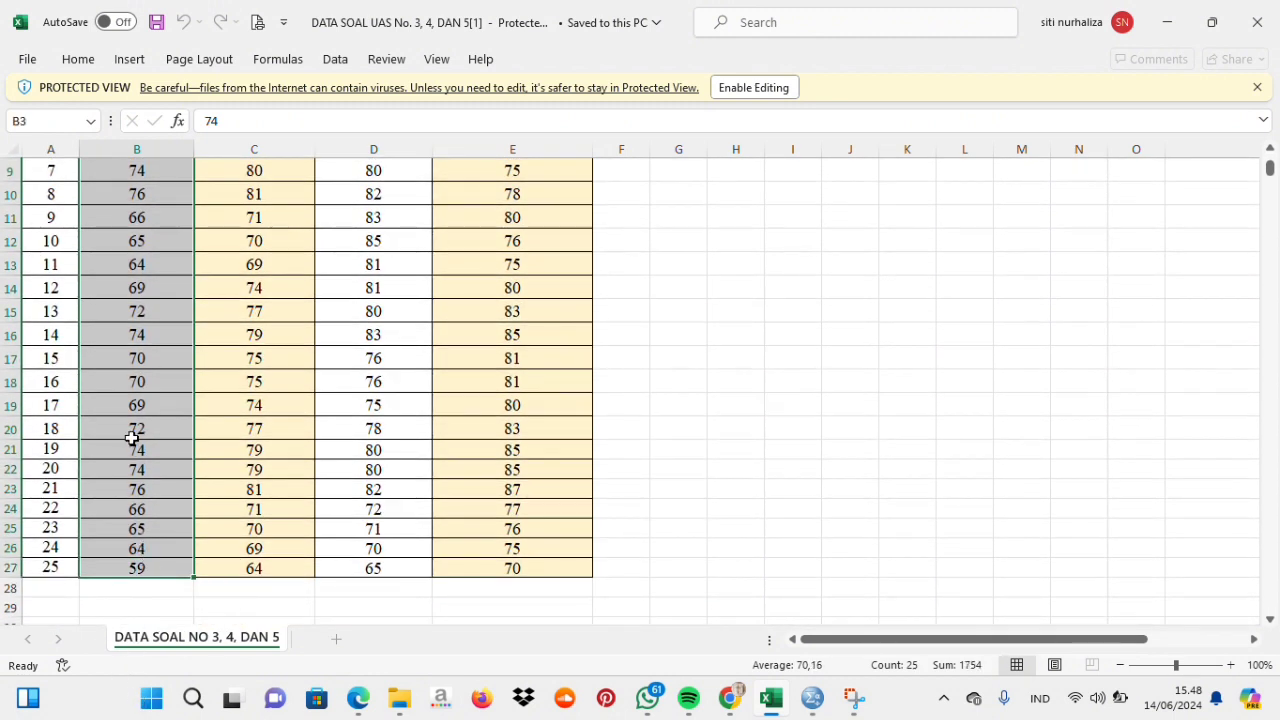
{"action": "right_click", "coordinate": [131, 438]}
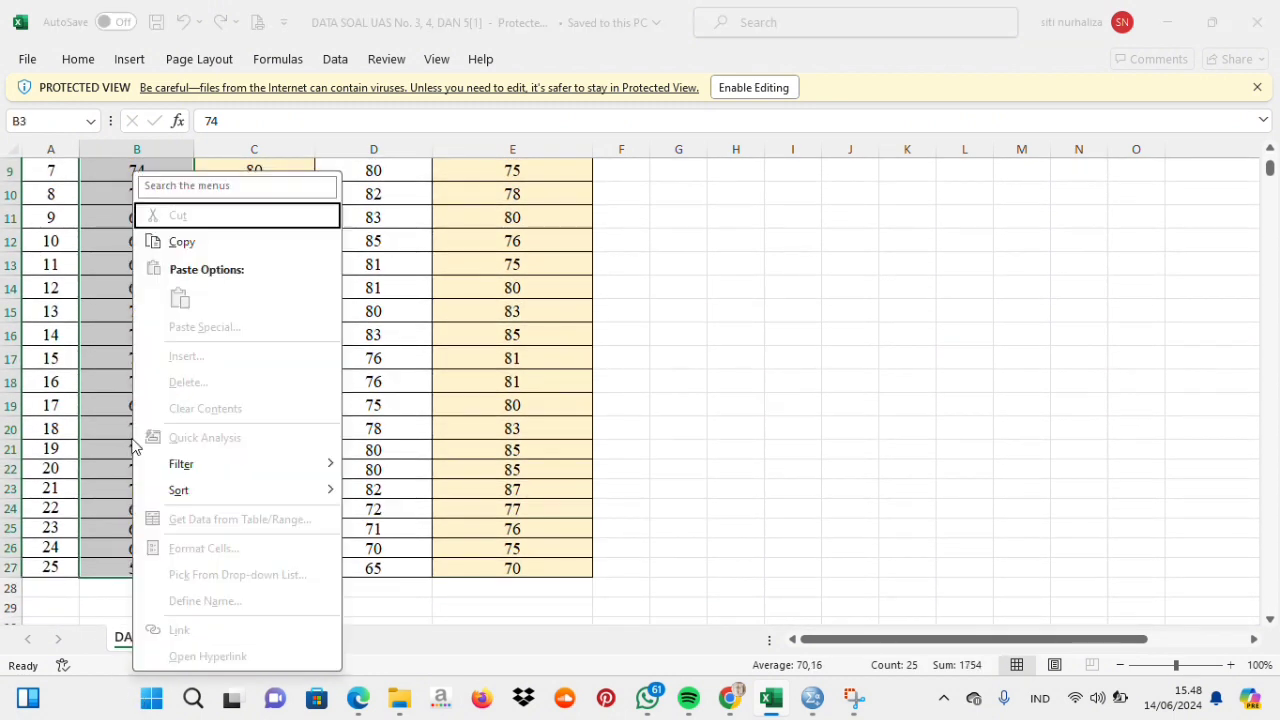
{"action": "left_click", "coordinate": [182, 242]}
{"action": "scroll", "coordinate": [206, 240], "scroll_direction": "up", "scroll_amount": 3}
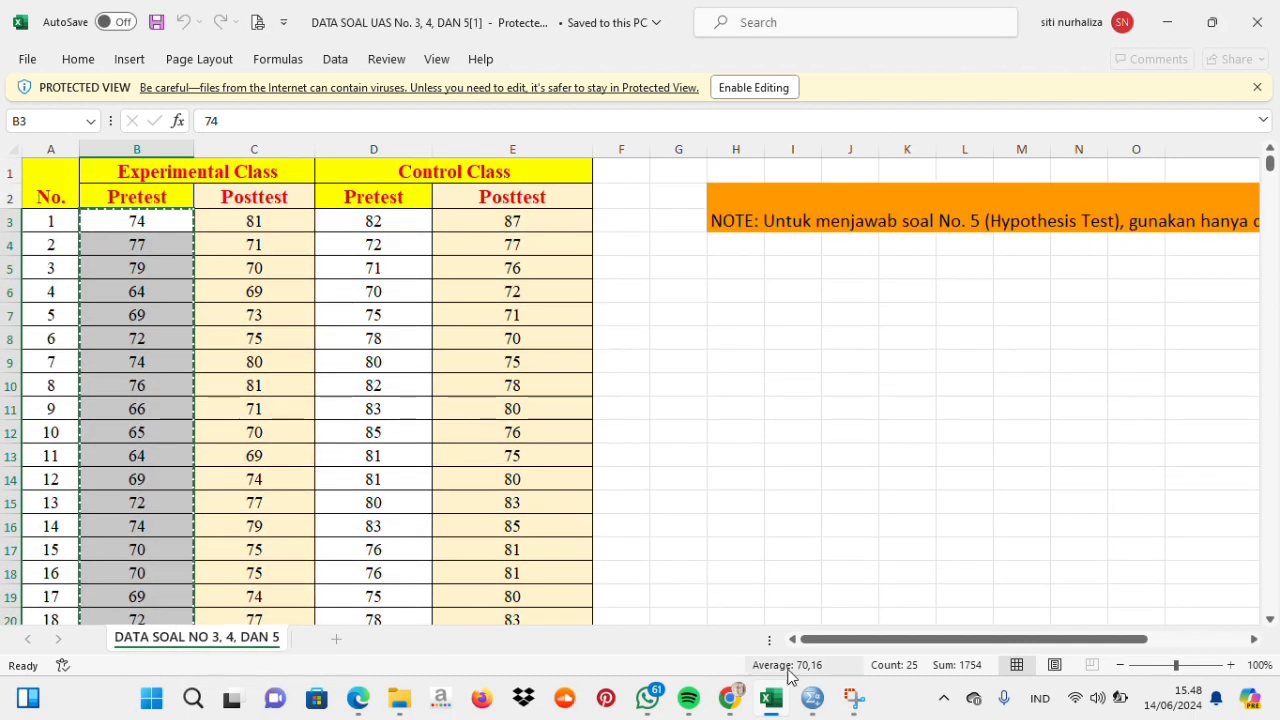
Step: Switch to the SPSS Data Editor and paste the copied pretest scores into the Score column from row 1
{"action": "mouse_move", "coordinate": [814, 702]}
{"action": "left_click", "coordinate": [758, 622]}
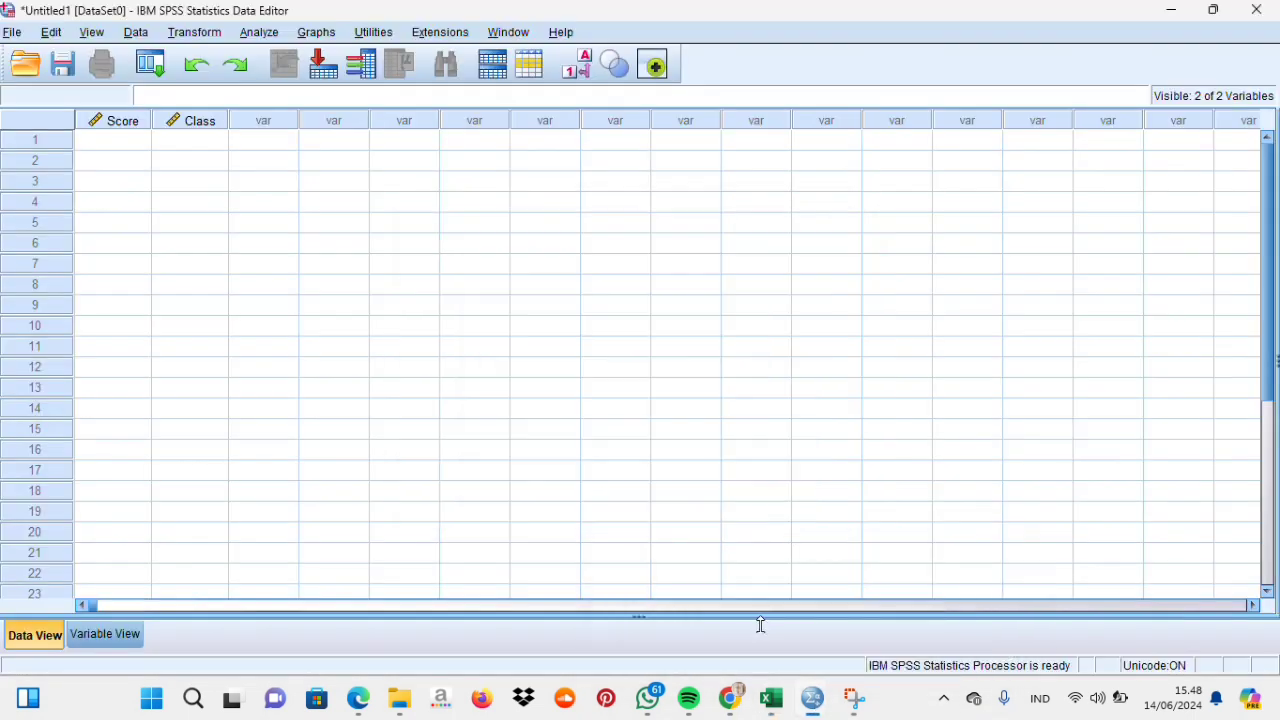
{"action": "left_click", "coordinate": [126, 145]}
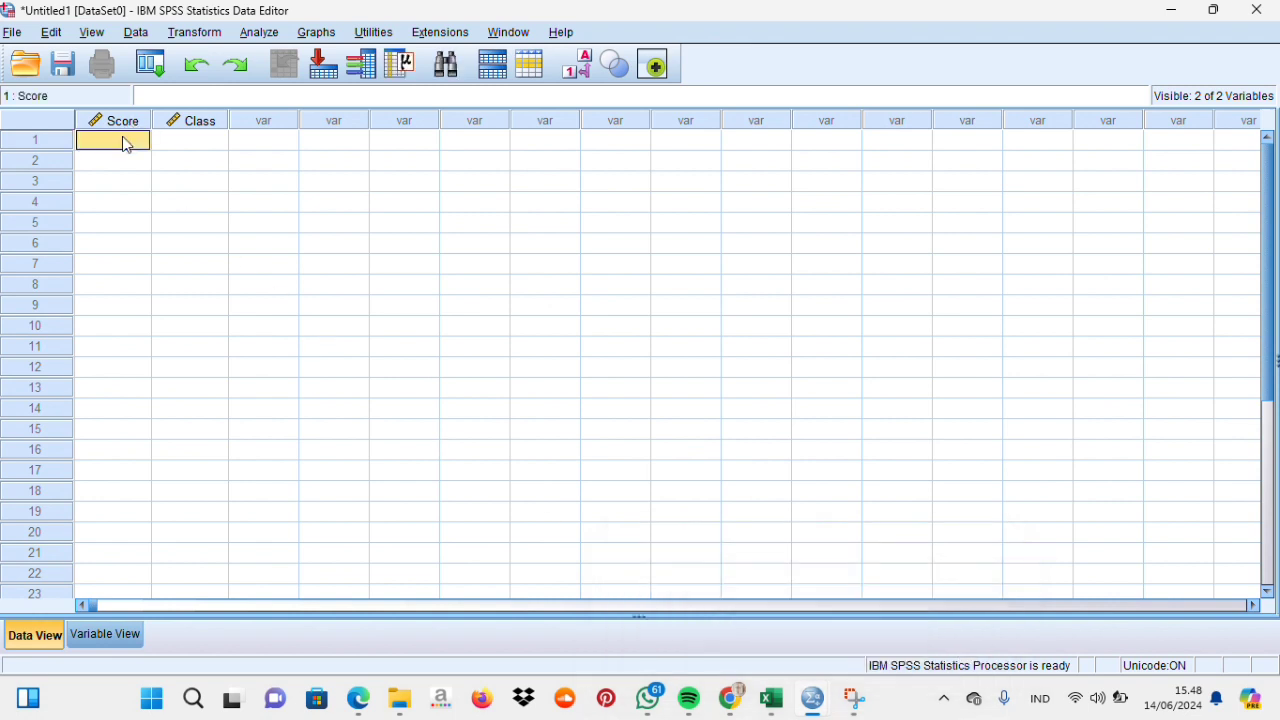
{"action": "key", "text": "ctrl+v"}
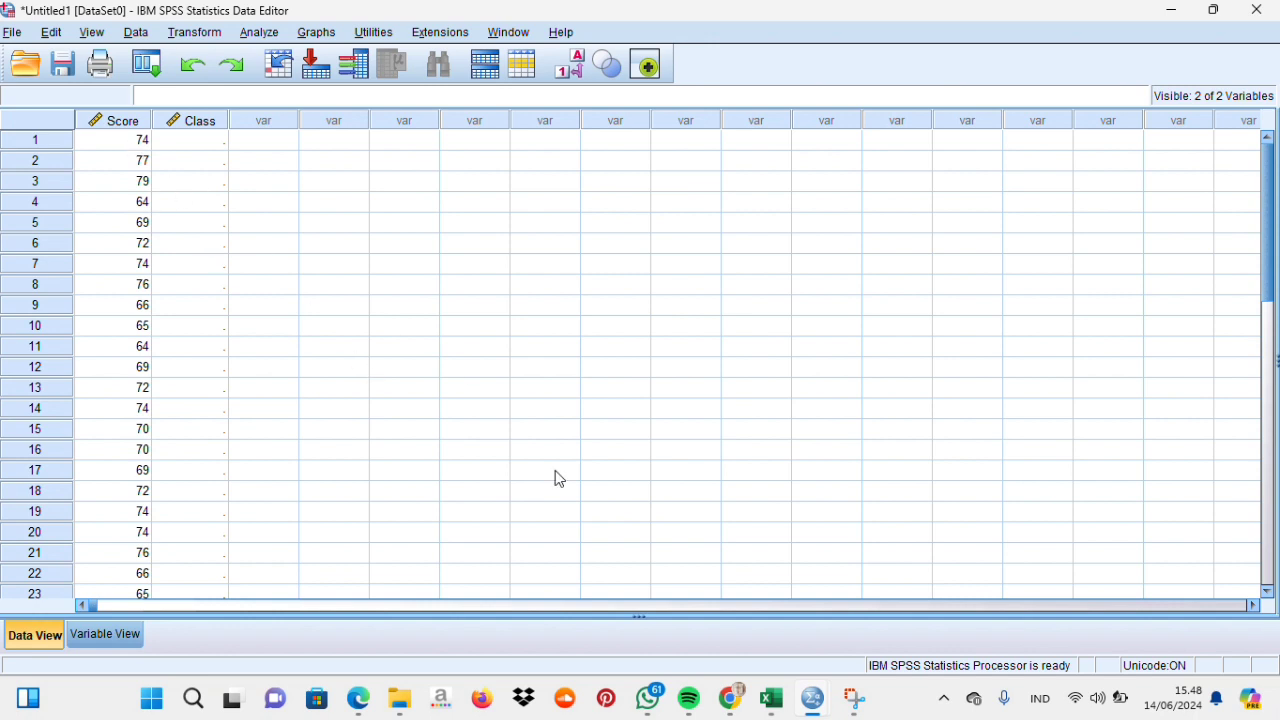
{"action": "mouse_move", "coordinate": [781, 699]}
{"action": "left_click", "coordinate": [736, 609]}
{"action": "mouse_move", "coordinate": [771, 699]}
{"action": "left_click", "coordinate": [771, 623]}
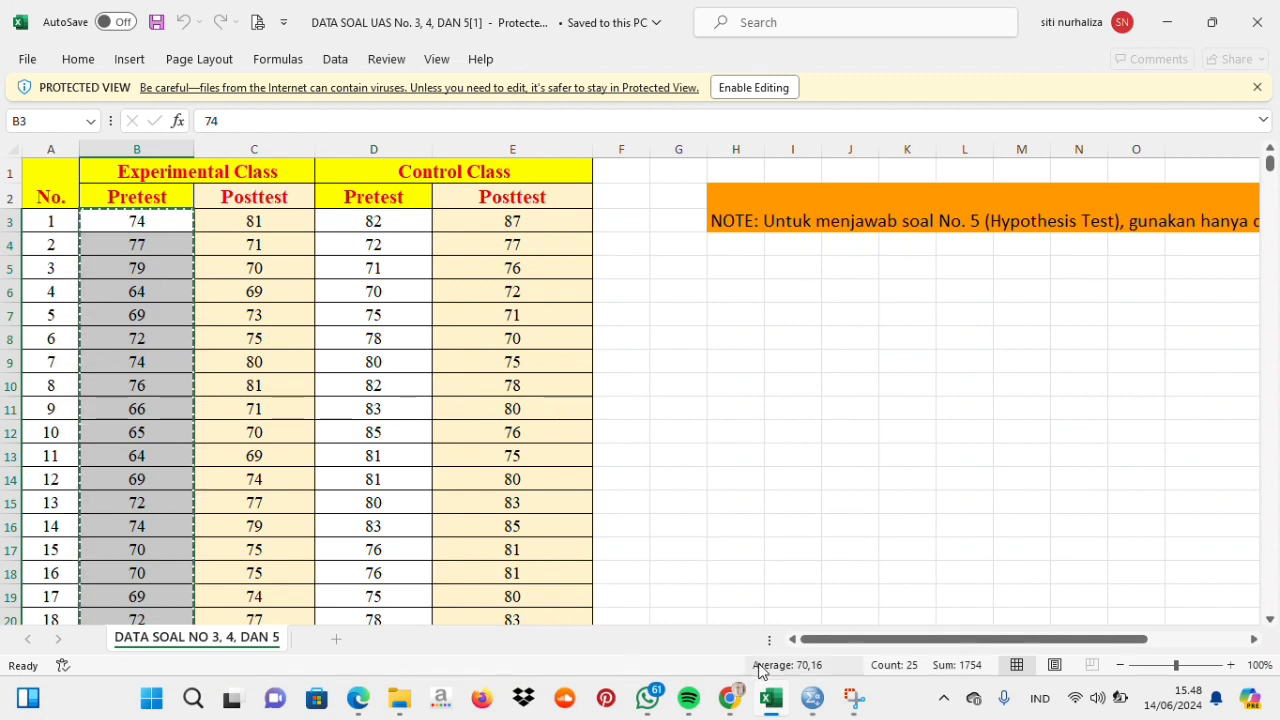
{"action": "mouse_move", "coordinate": [814, 706]}
{"action": "left_click", "coordinate": [748, 607]}
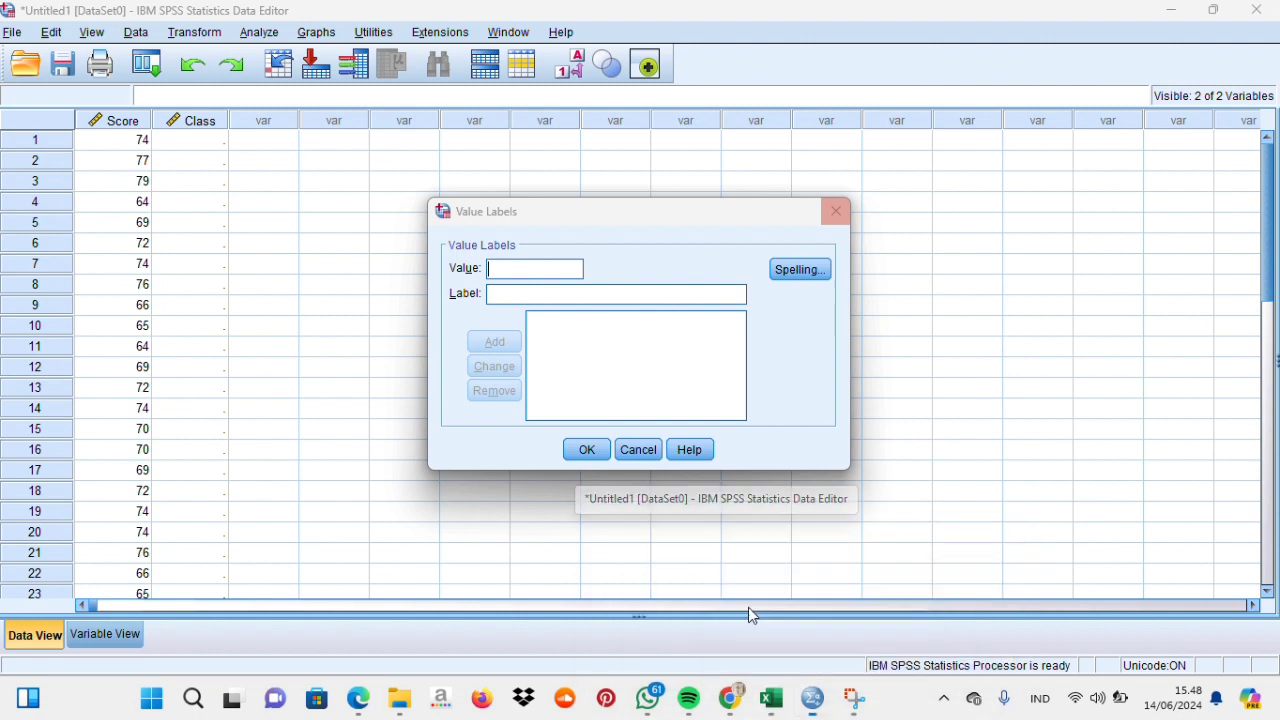
Step: Enter 1 in the Class column for rows 1 to 25, beside the pretest experimental scores
{"action": "left_click", "coordinate": [216, 151]}
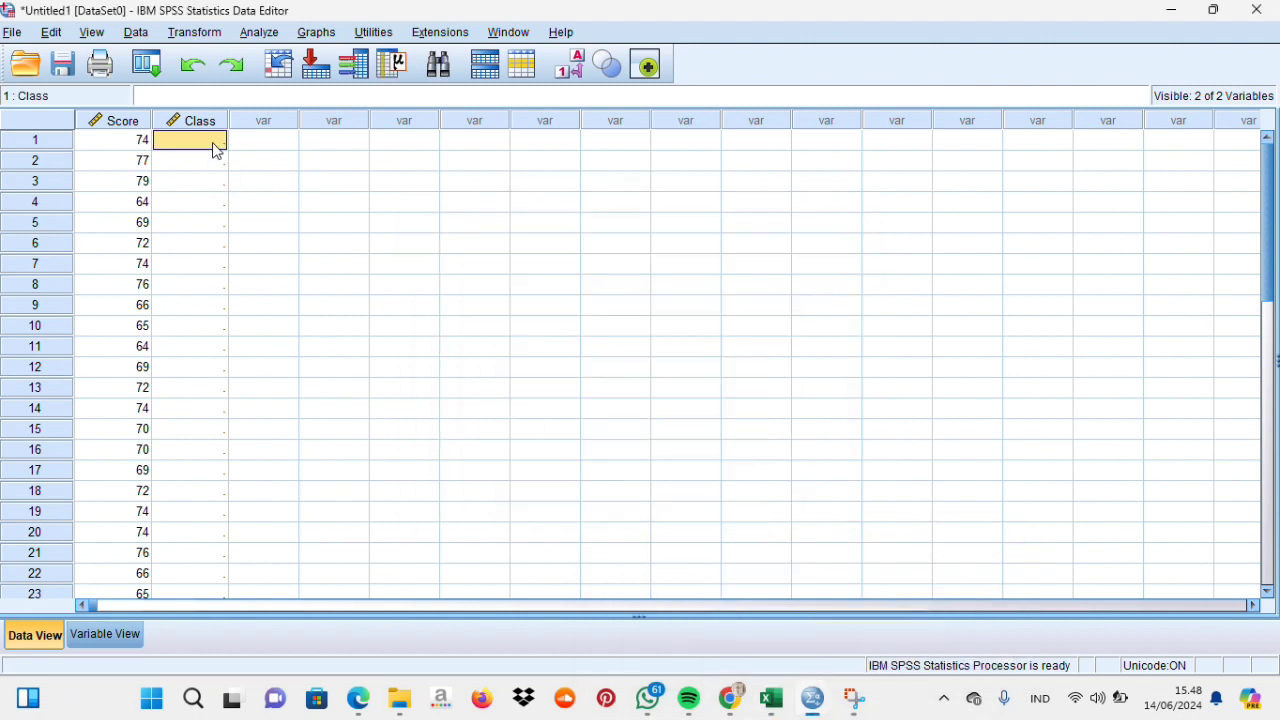
{"action": "type", "text": "1"}
{"action": "left_click", "coordinate": [220, 170]}
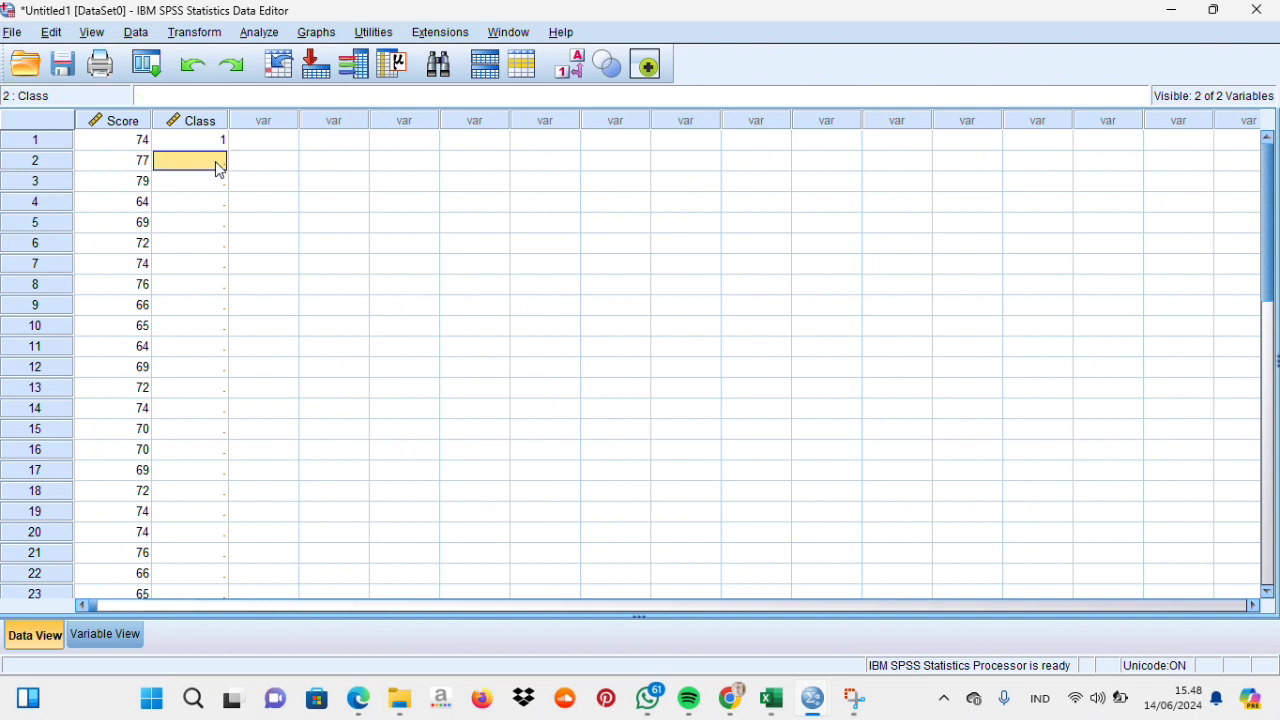
{"action": "left_click_drag", "start_coordinate": [220, 170], "coordinate": [212, 498]}
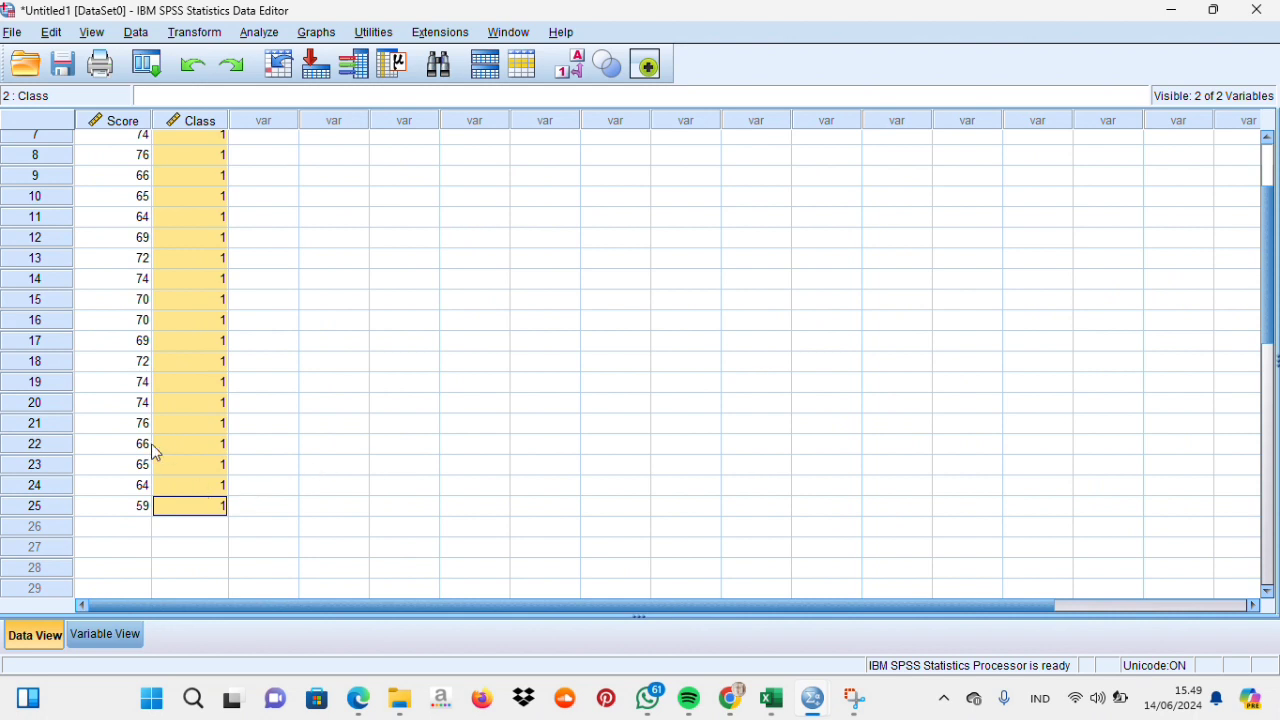
Step: Select the Score cell in row 26, then switch to Excel and copy the Experimental Class posttest scores, C3 to C27
{"action": "scroll", "coordinate": [114, 446], "scroll_direction": "down", "scroll_amount": 2}
{"action": "left_click", "coordinate": [130, 412]}
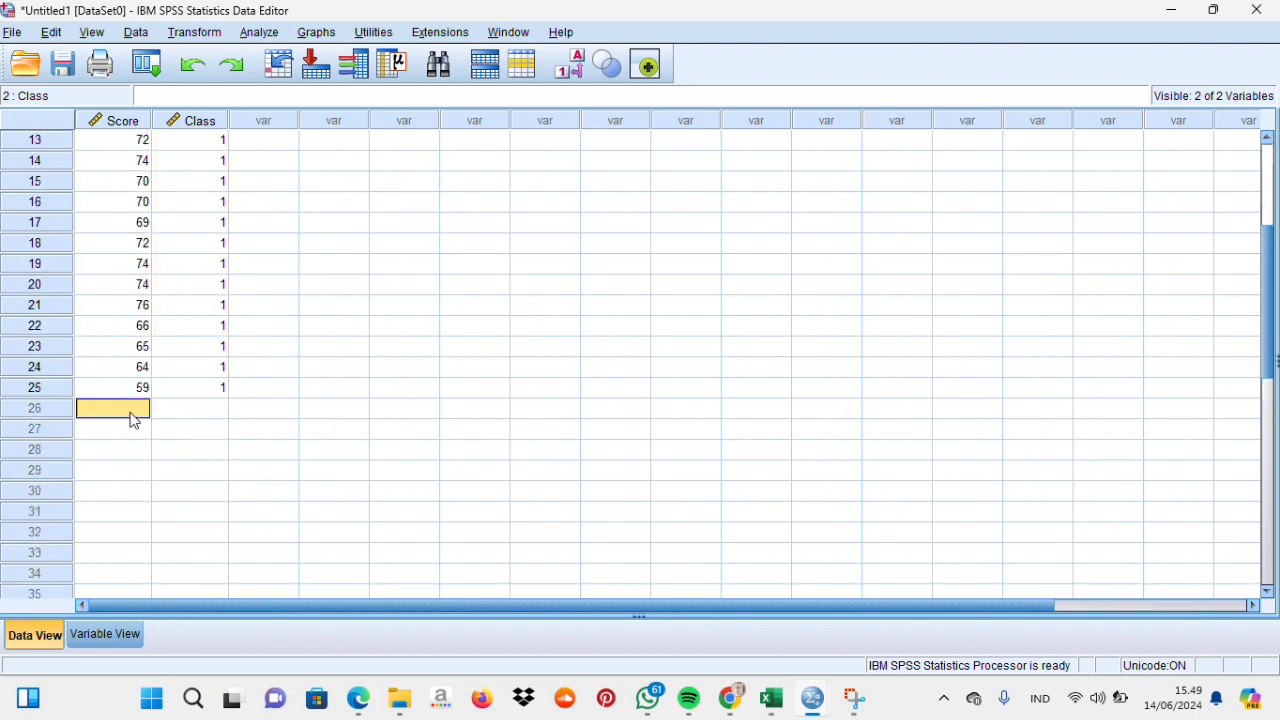
{"action": "mouse_move", "coordinate": [772, 698]}
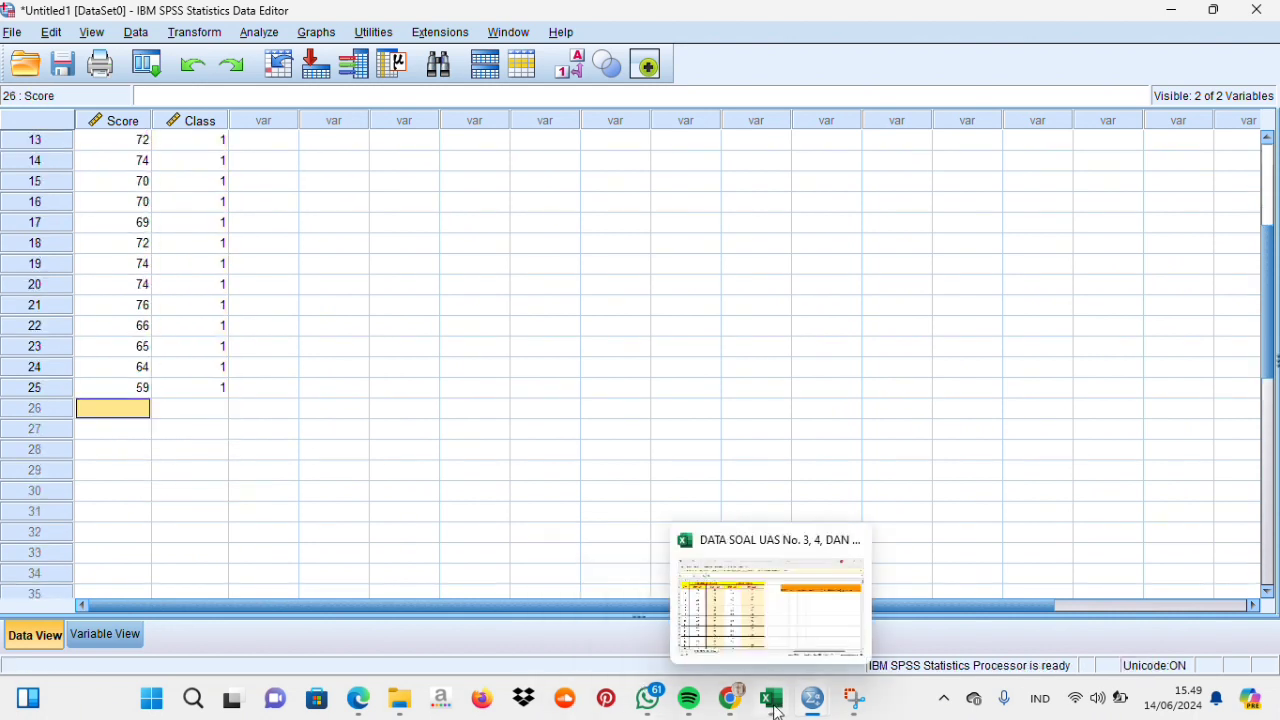
{"action": "left_click", "coordinate": [750, 625]}
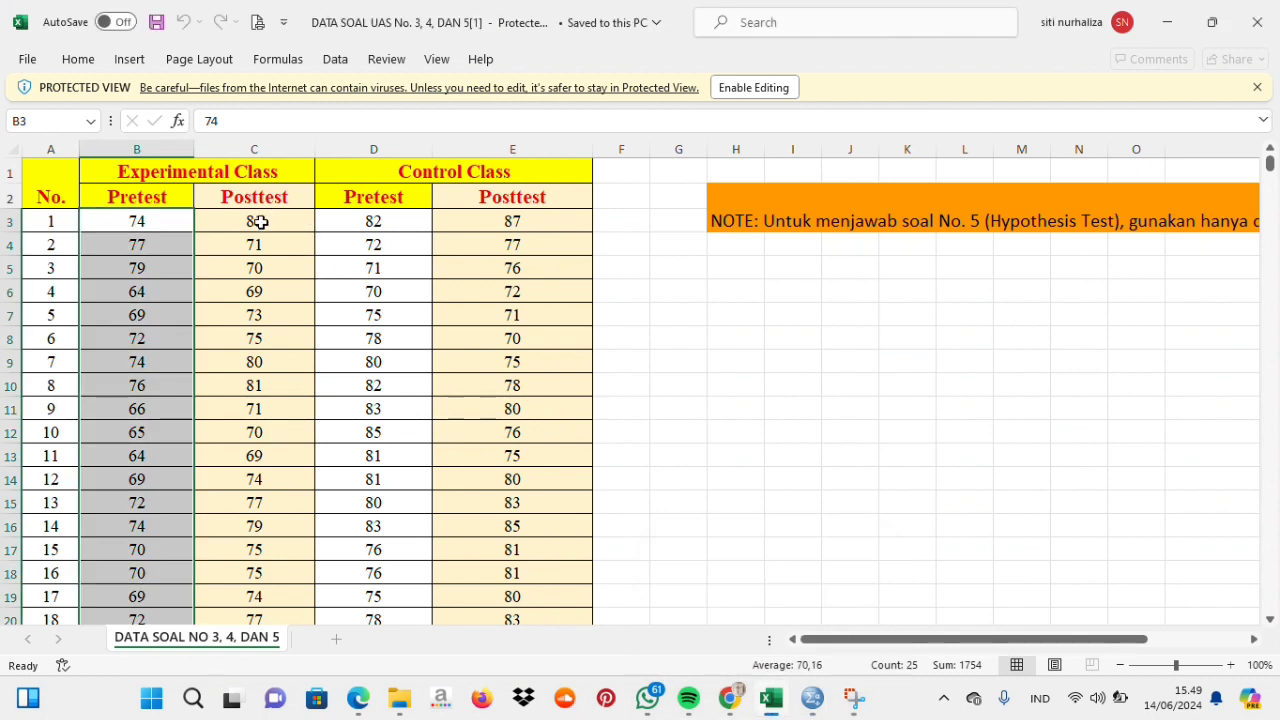
{"action": "left_click_drag", "start_coordinate": [260, 222], "coordinate": [262, 562]}
{"action": "right_click", "coordinate": [263, 437]}
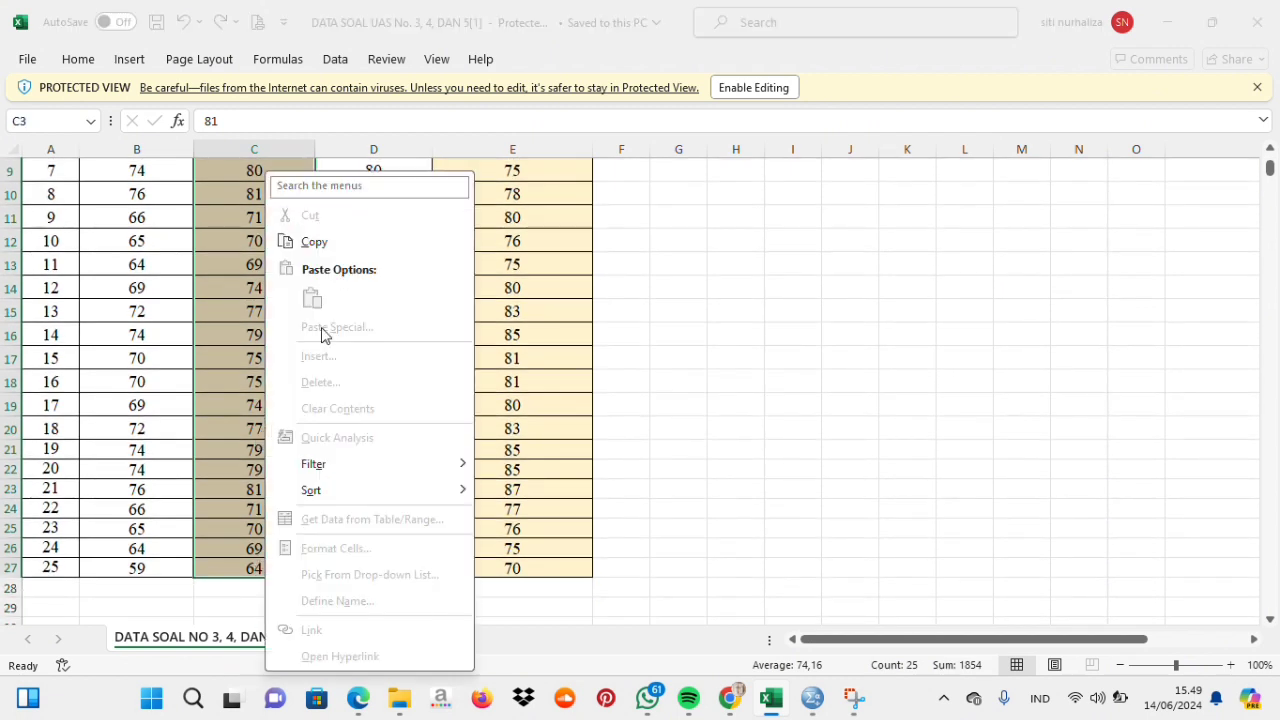
{"action": "left_click", "coordinate": [351, 246]}
{"action": "scroll", "coordinate": [644, 527], "scroll_direction": "up", "scroll_amount": 3}
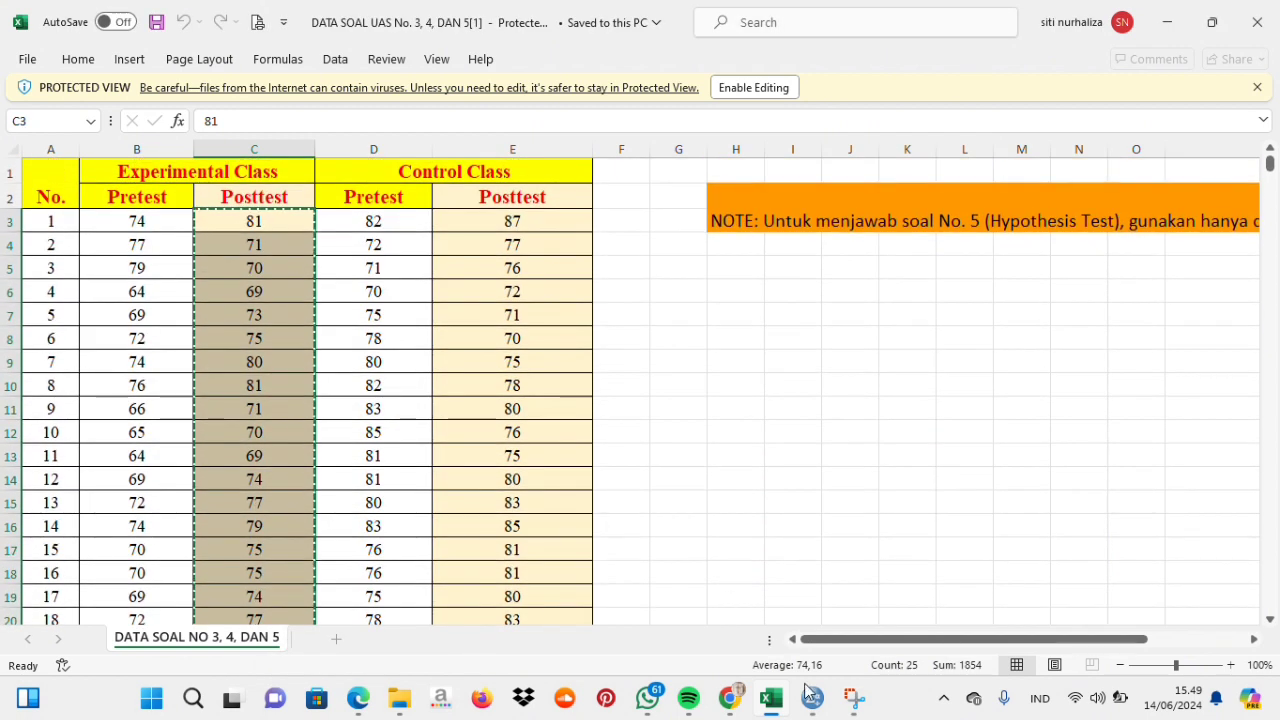
Step: Switch to the SPSS Data Editor and paste the copied experimental posttest scores into the Score column from row 26
{"action": "mouse_move", "coordinate": [812, 697]}
{"action": "left_click", "coordinate": [741, 632]}
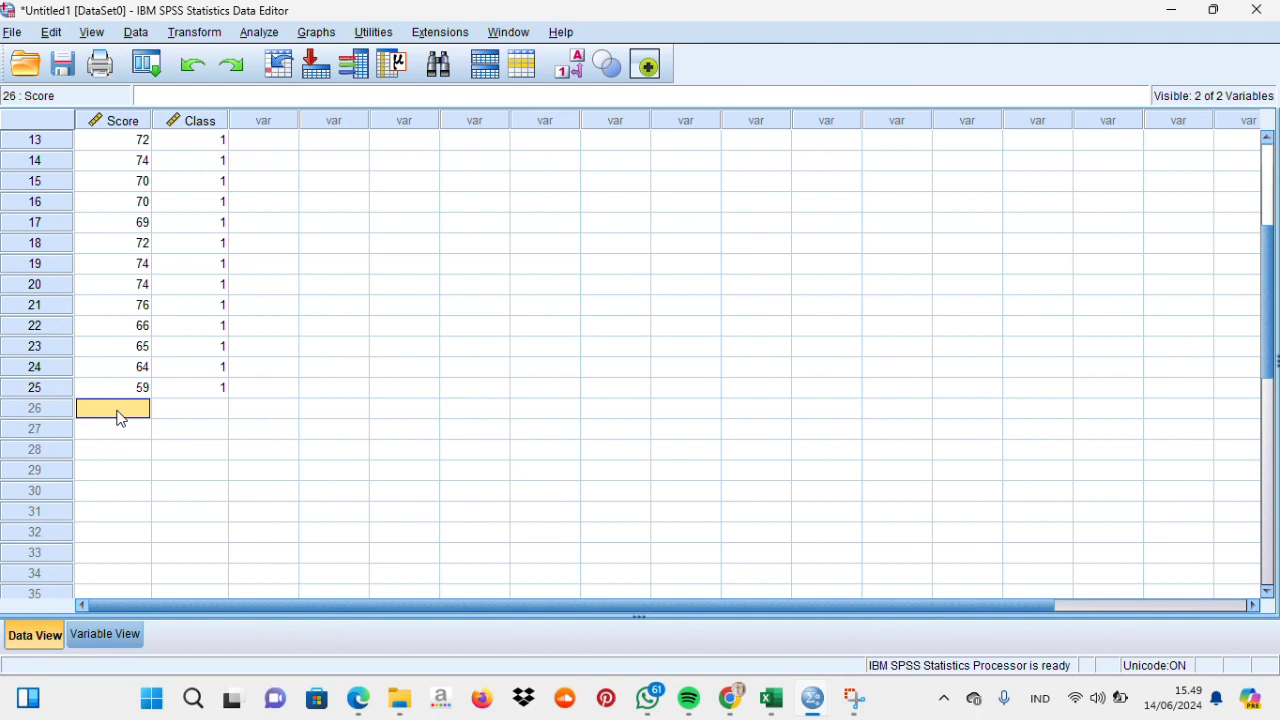
{"action": "key", "text": "ctrl+v"}
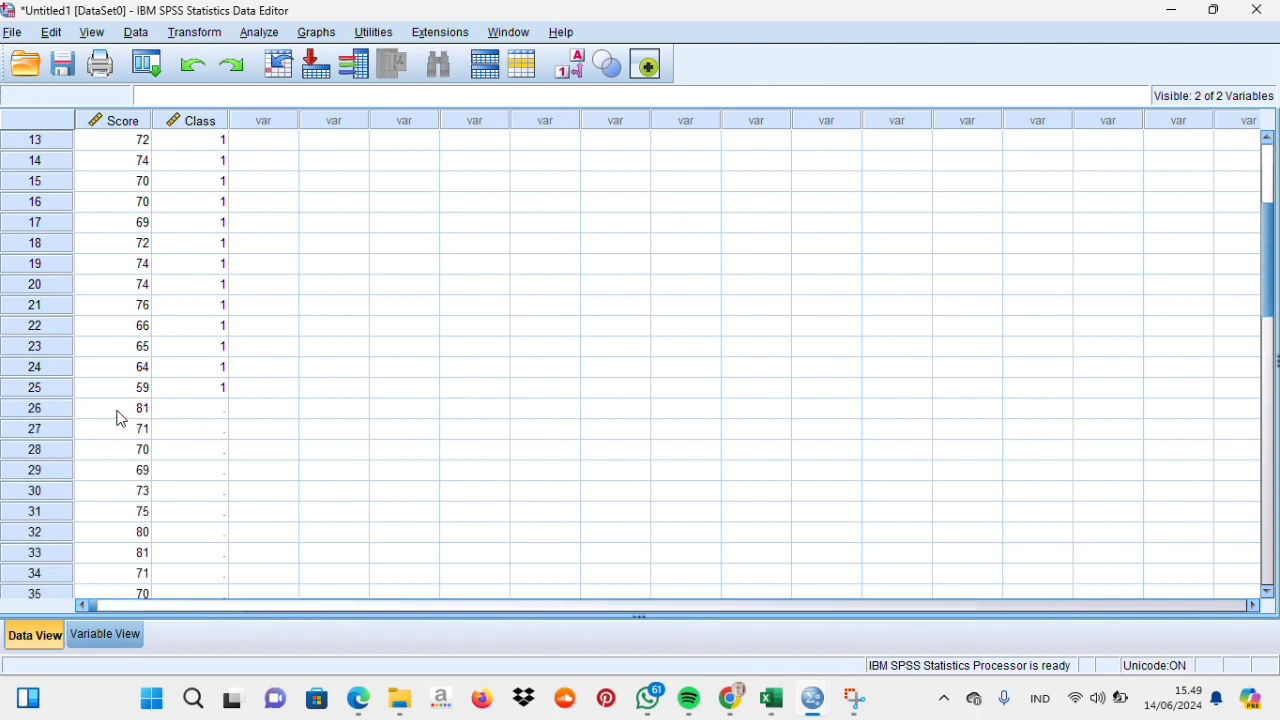
Step: Enter 2 in the Class column for rows 26 to 50, beside the experimental posttest scores
{"action": "left_click", "coordinate": [198, 416]}
{"action": "type", "text": "2"}
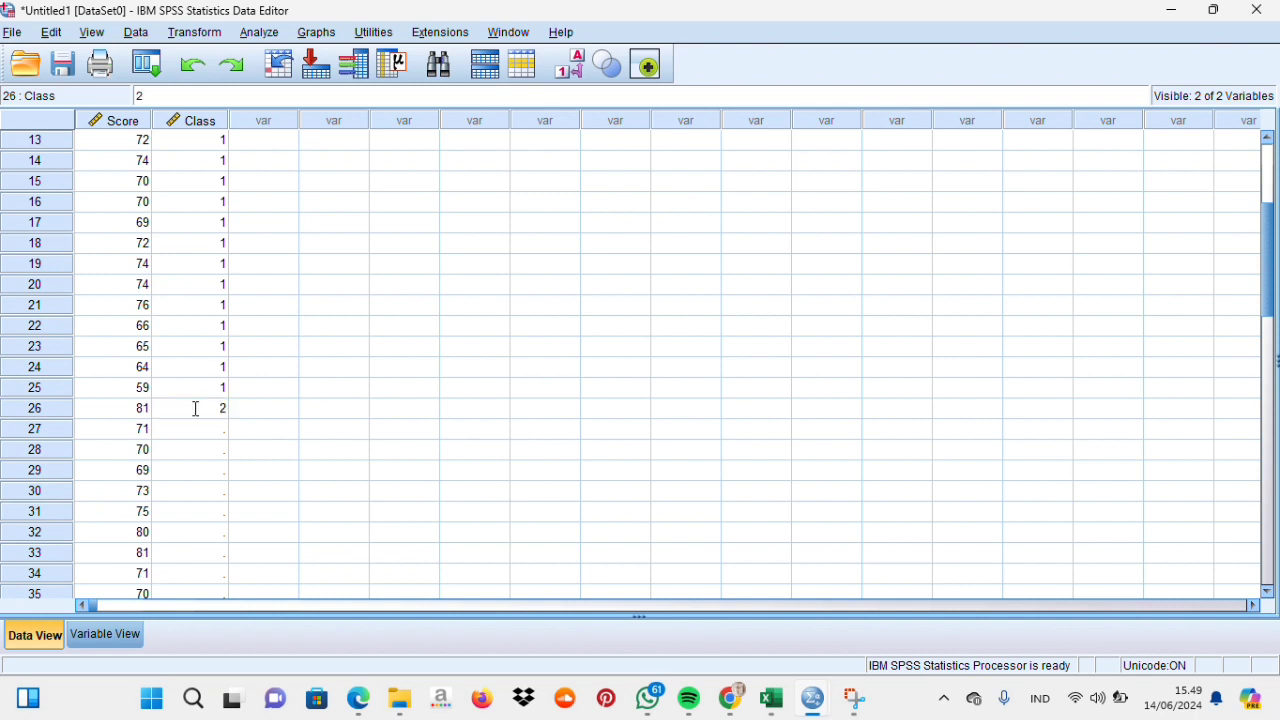
{"action": "left_click_drag", "start_coordinate": [221, 408], "coordinate": [231, 410]}
{"action": "left_click_drag", "start_coordinate": [226, 433], "coordinate": [195, 525]}
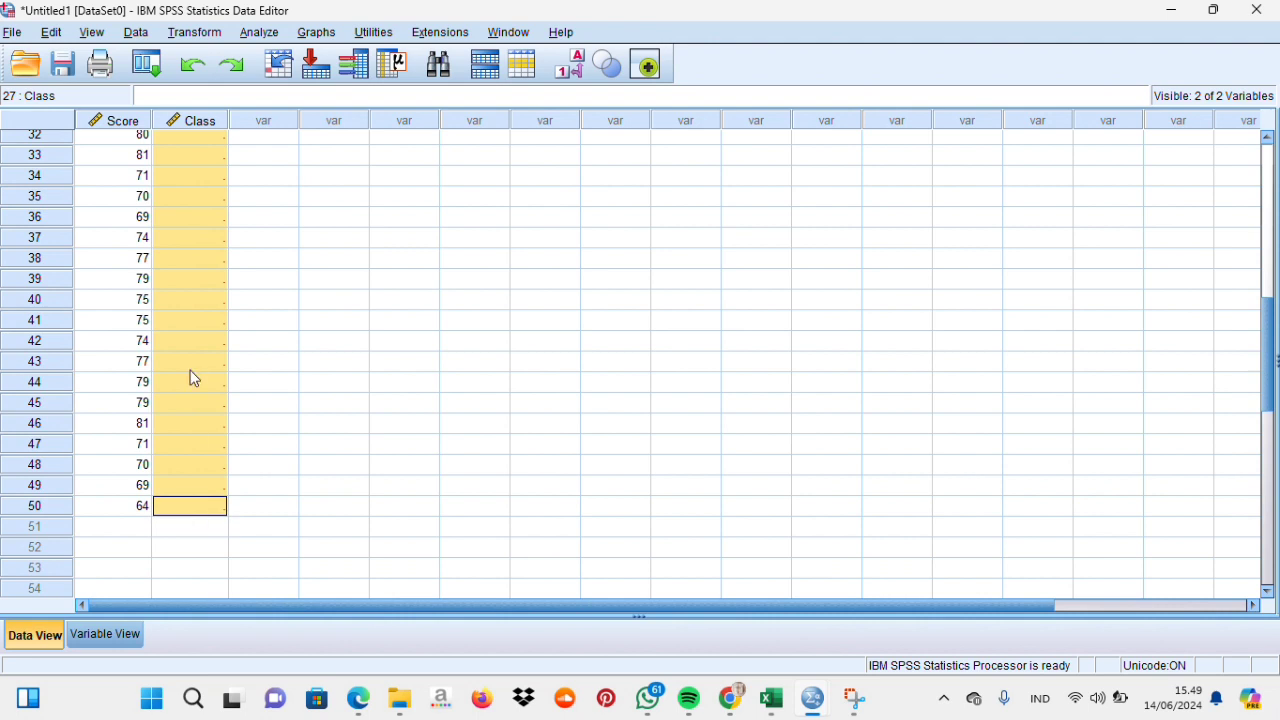
{"action": "key", "text": "ctrl+v"}
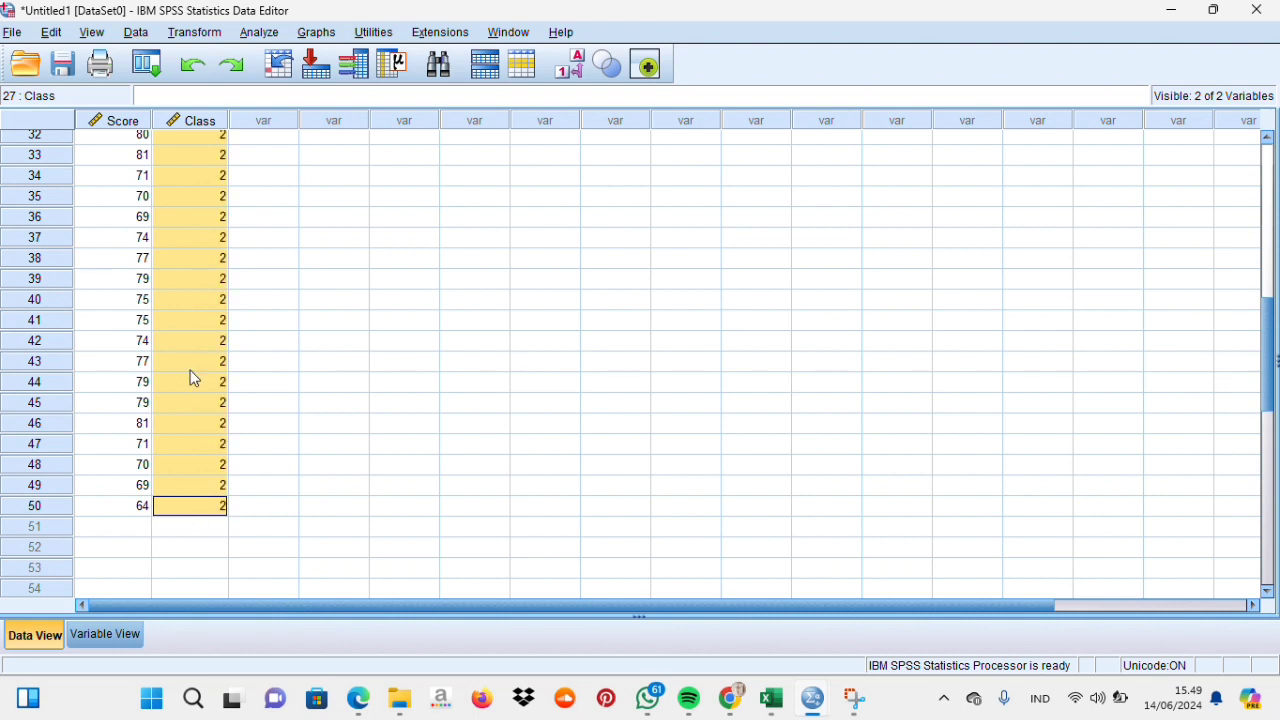
Step: Select the Score cell in row 51, then switch to Excel and copy the Control Class pretest scores, D3 to D27
{"action": "left_click", "coordinate": [140, 524]}
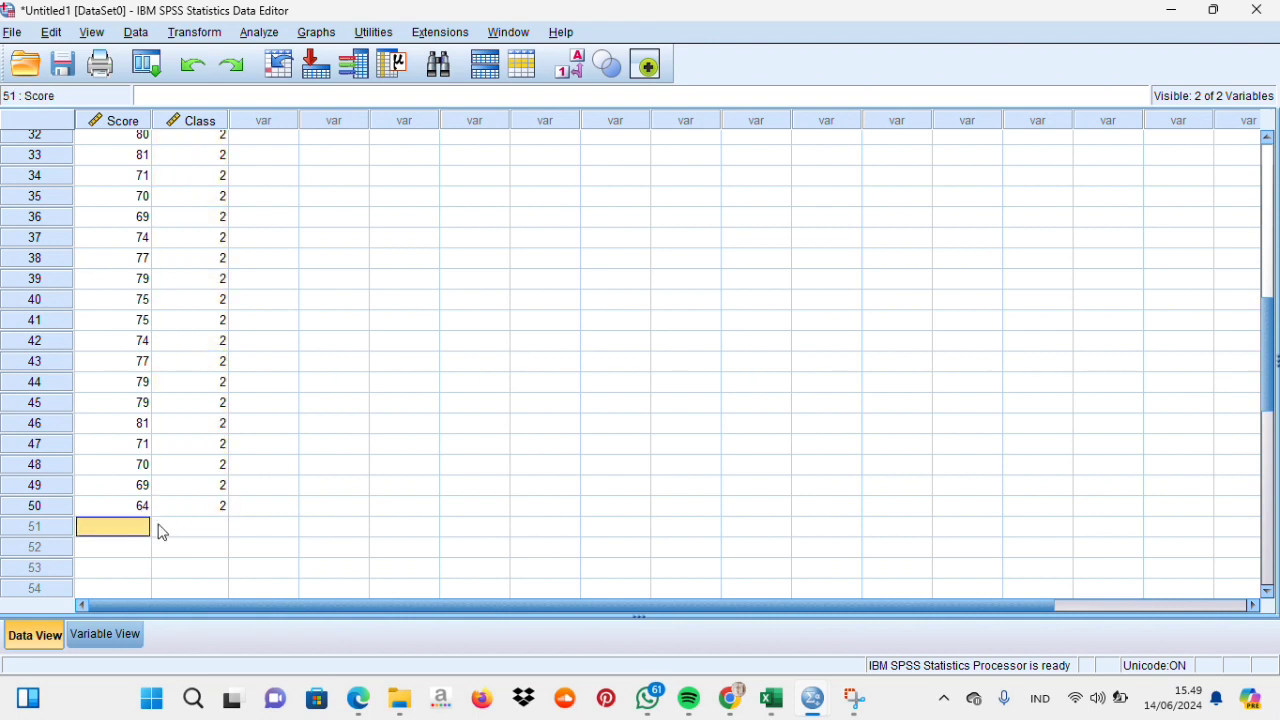
{"action": "mouse_move", "coordinate": [766, 702]}
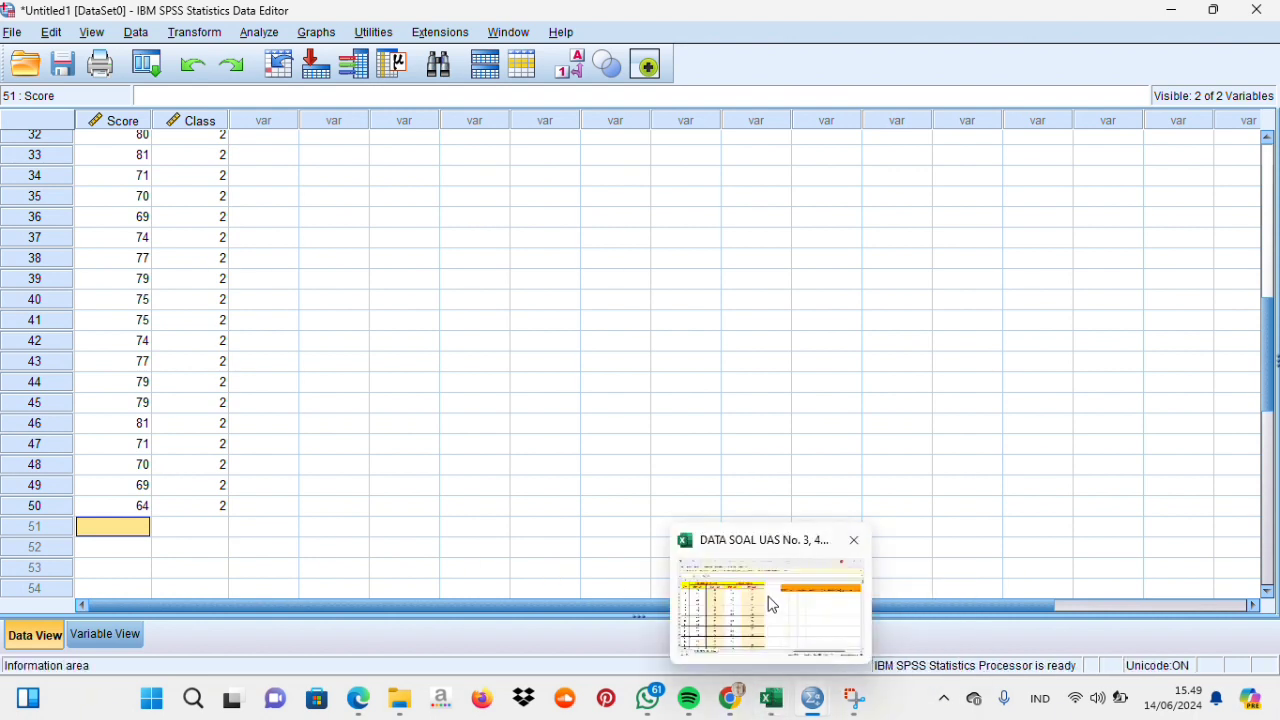
{"action": "left_click", "coordinate": [768, 603]}
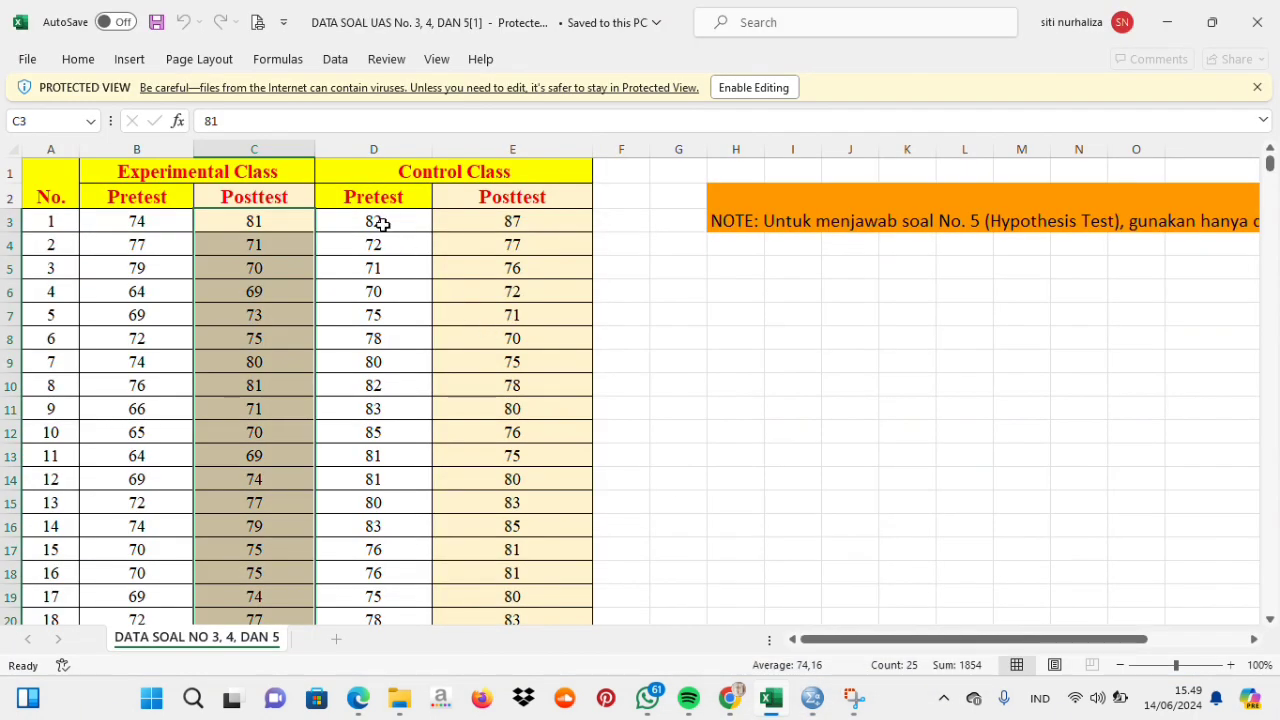
{"action": "left_click_drag", "start_coordinate": [383, 227], "coordinate": [398, 568]}
{"action": "right_click", "coordinate": [387, 479]}
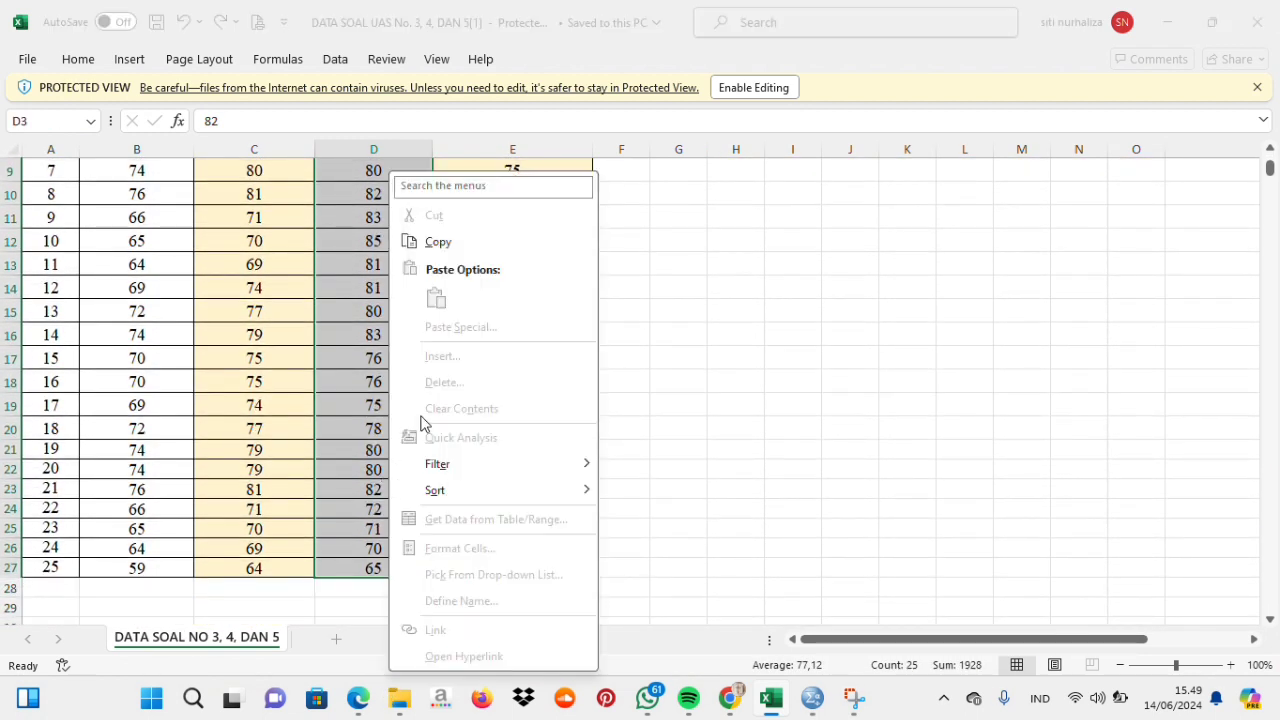
{"action": "left_click", "coordinate": [445, 248]}
{"action": "scroll", "coordinate": [600, 394], "scroll_direction": "up", "scroll_amount": 3}
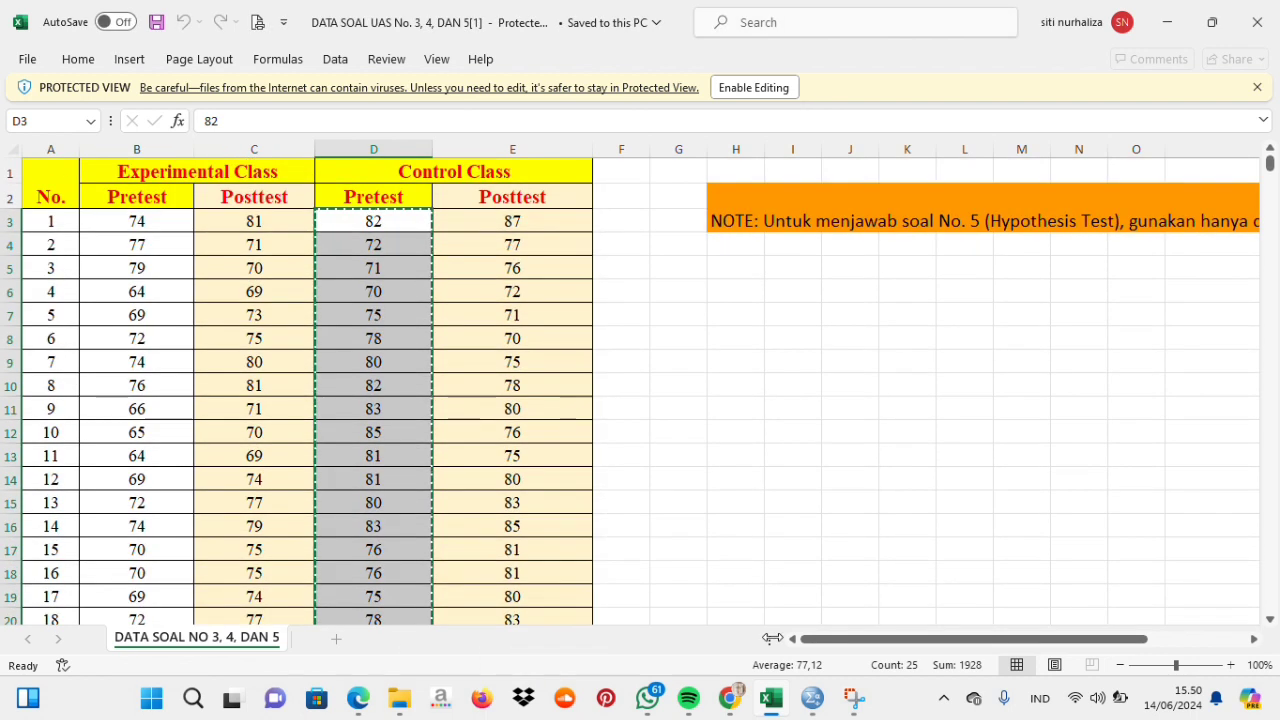
Step: Switch to the SPSS Data Editor and paste the copied control pretest scores into the Score column from row 51
{"action": "mouse_move", "coordinate": [812, 698]}
{"action": "left_click", "coordinate": [760, 610]}
{"action": "key", "text": "Escape"}
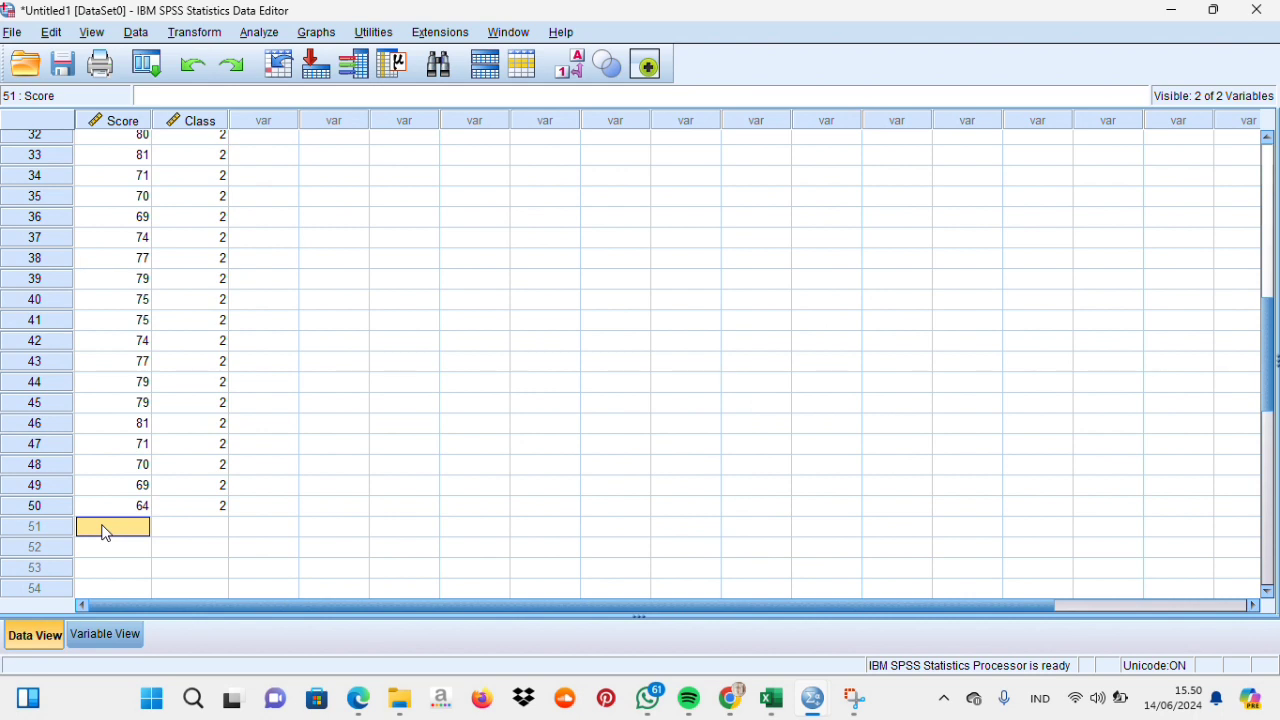
{"action": "key", "text": "ctrl+v"}
Step: Enter 3 in the Class column for rows 51 to 75, beside the control pretest scores
{"action": "scroll", "coordinate": [149, 503], "scroll_direction": "down", "scroll_amount": 2}
{"action": "scroll", "coordinate": [149, 503], "scroll_direction": "down", "scroll_amount": 2}
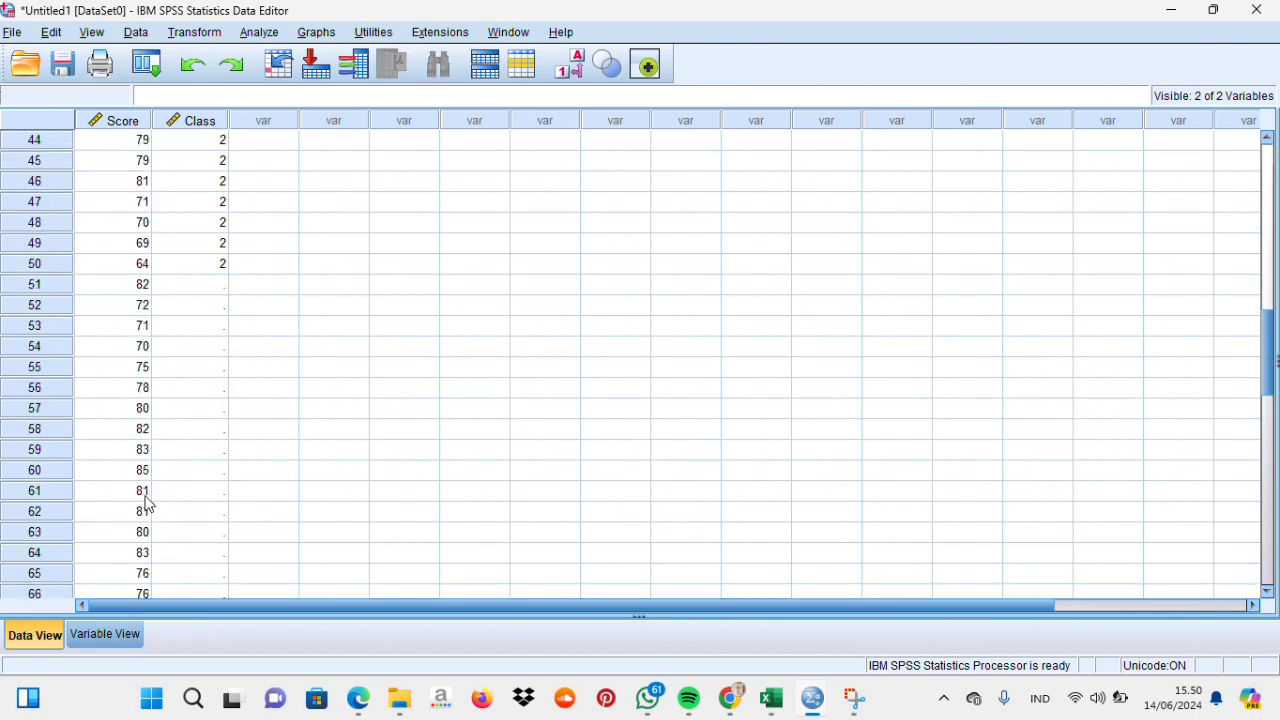
{"action": "left_click", "coordinate": [180, 289]}
{"action": "type", "text": "3"}
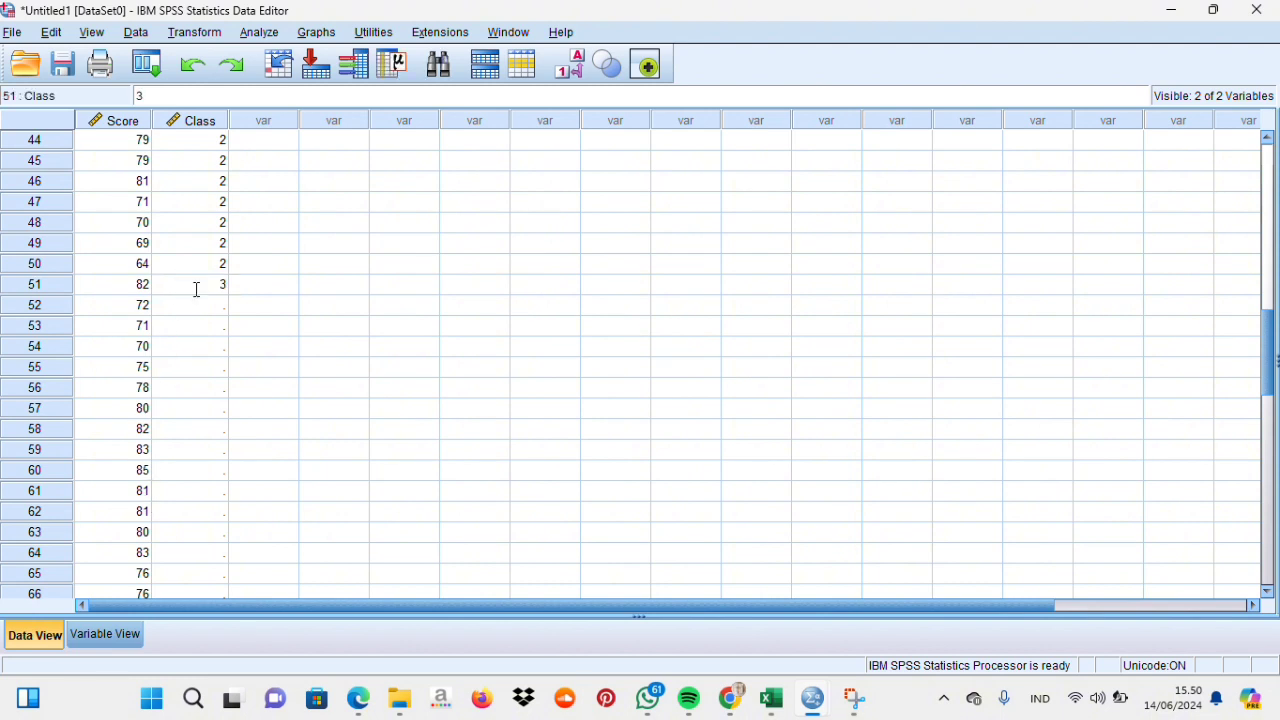
{"action": "left_click_drag", "start_coordinate": [219, 287], "coordinate": [230, 287]}
{"action": "left_click_drag", "start_coordinate": [218, 312], "coordinate": [211, 552]}
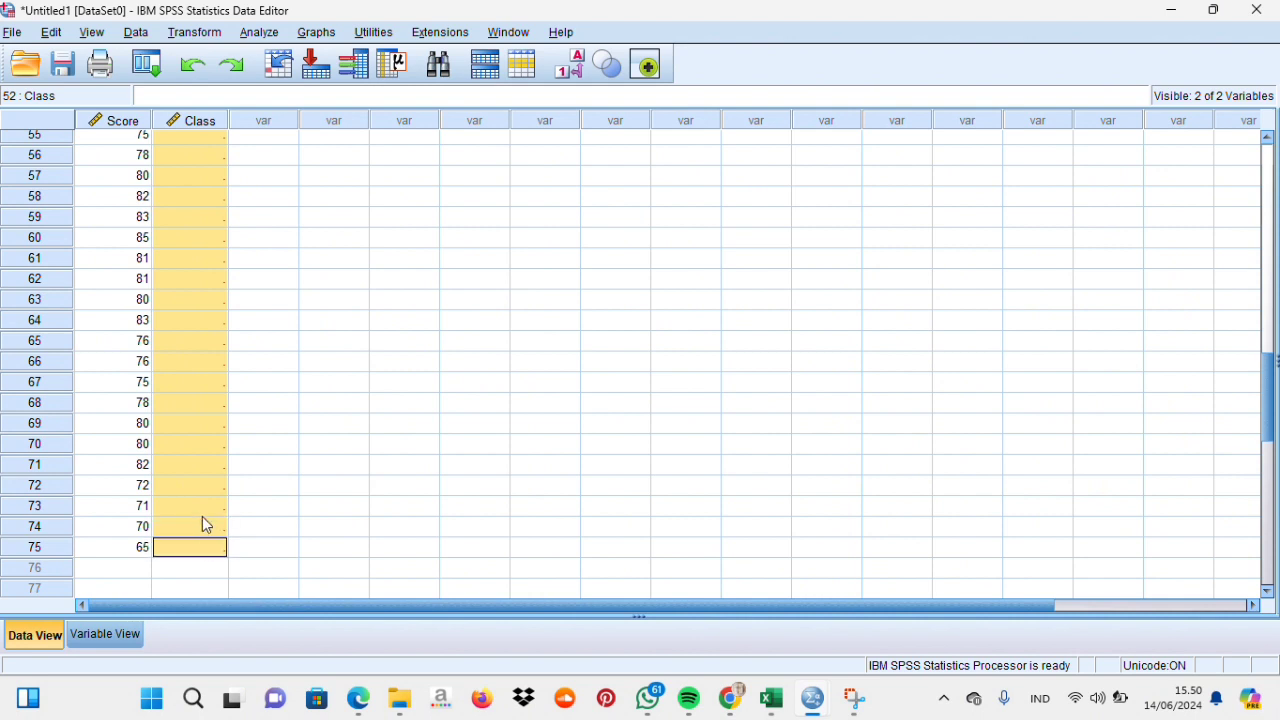
{"action": "key", "text": "ctrl+v"}
Step: Select the Score cell in row 76, then switch to Excel and copy the Control Class posttest scores, E3 to E27
{"action": "left_click", "coordinate": [137, 568]}
{"action": "mouse_move", "coordinate": [781, 712]}
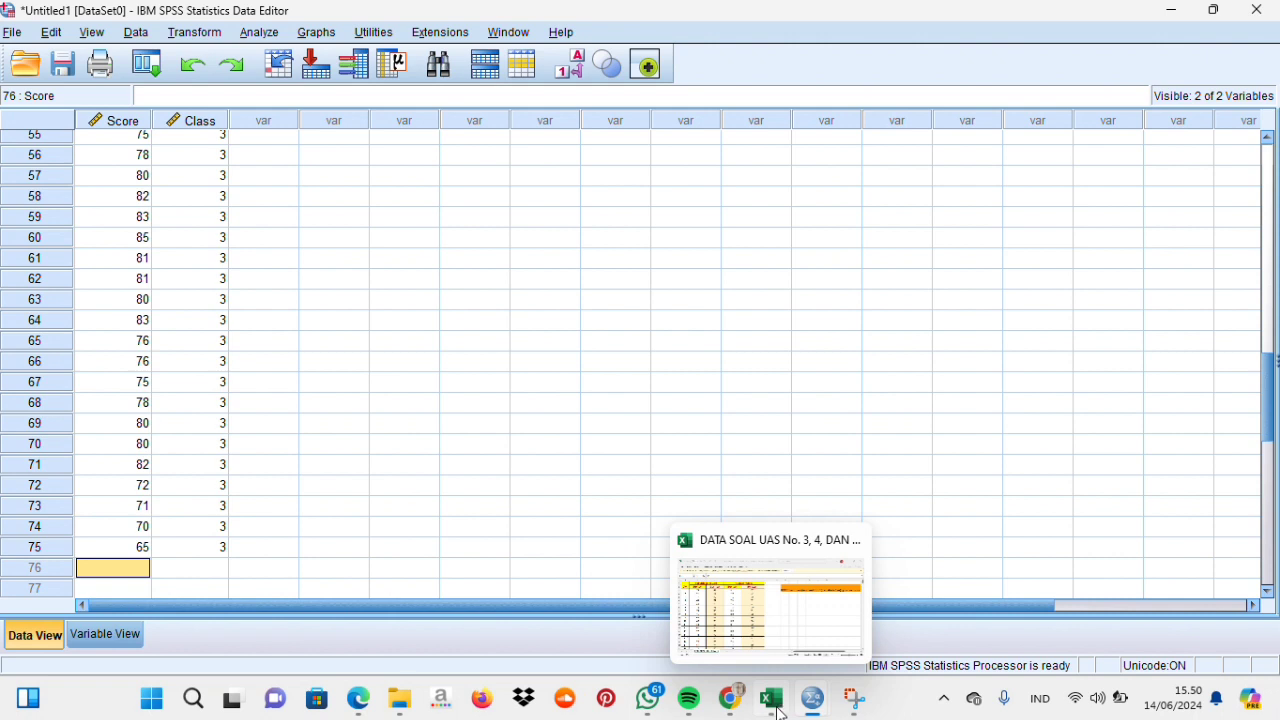
{"action": "left_click", "coordinate": [763, 651]}
{"action": "left_click_drag", "start_coordinate": [513, 221], "coordinate": [535, 560]}
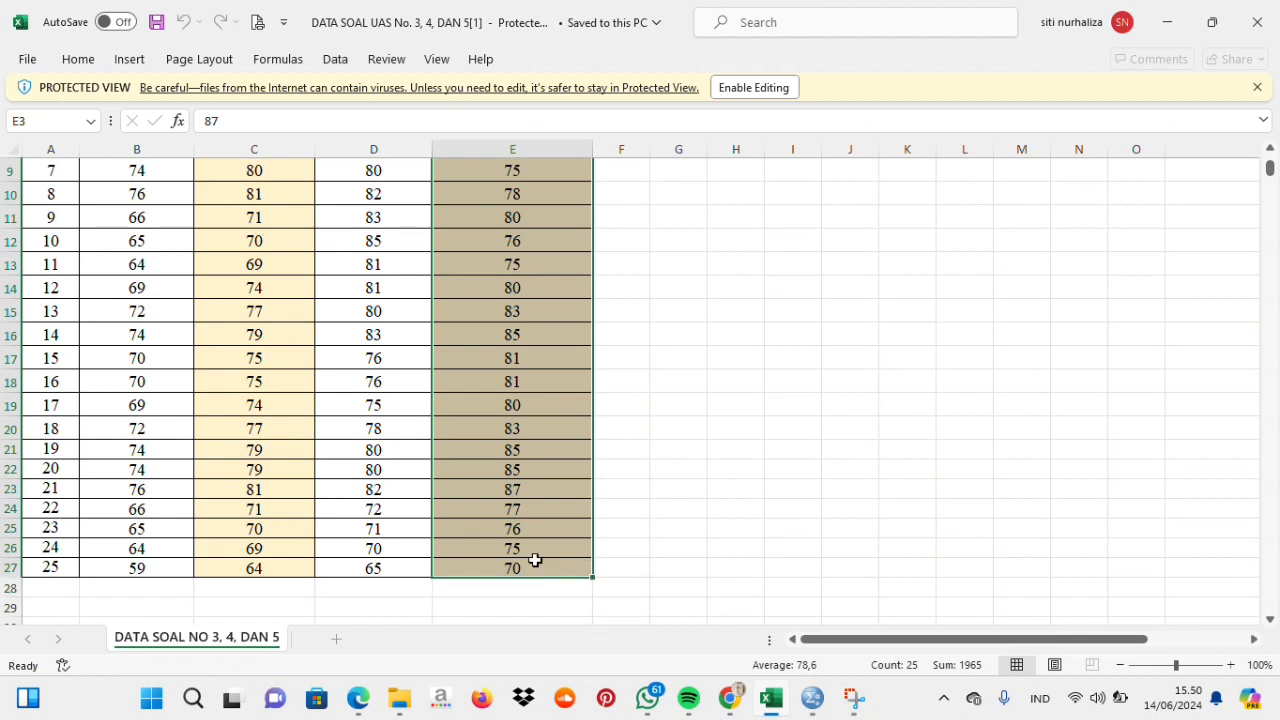
{"action": "right_click", "coordinate": [534, 473]}
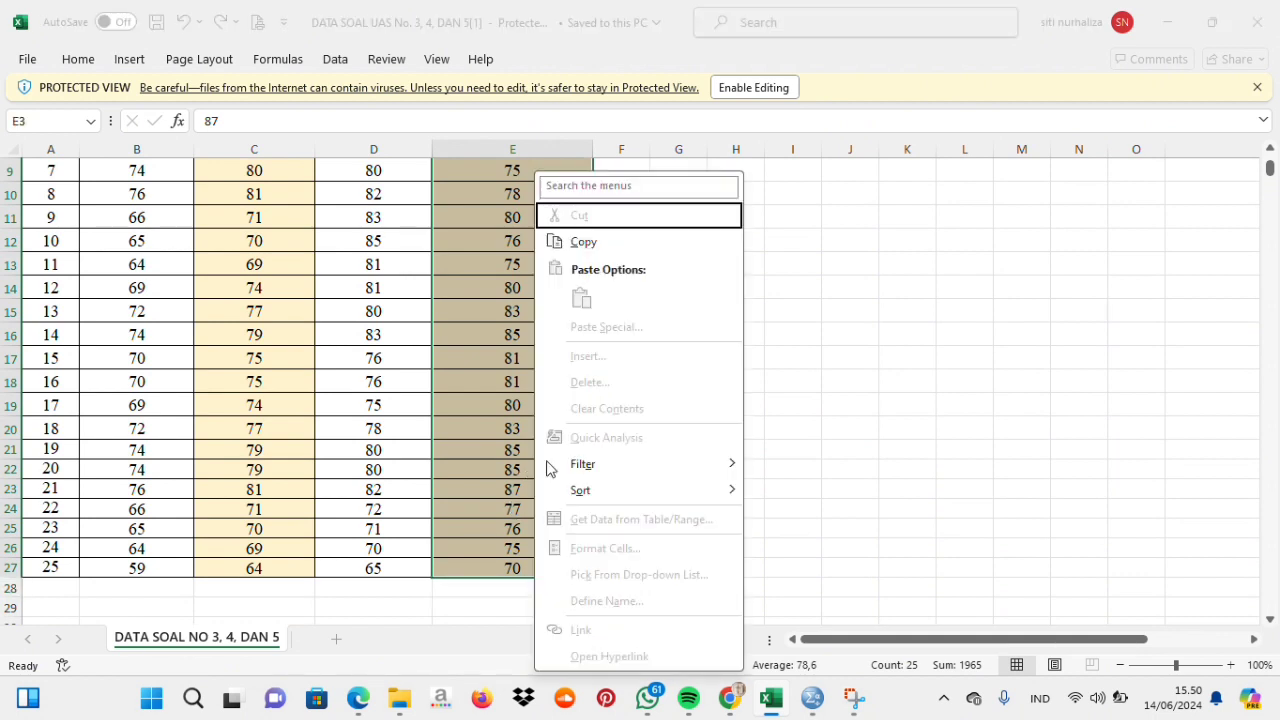
{"action": "left_click", "coordinate": [584, 242]}
{"action": "scroll", "coordinate": [611, 243], "scroll_direction": "up", "scroll_amount": 3}
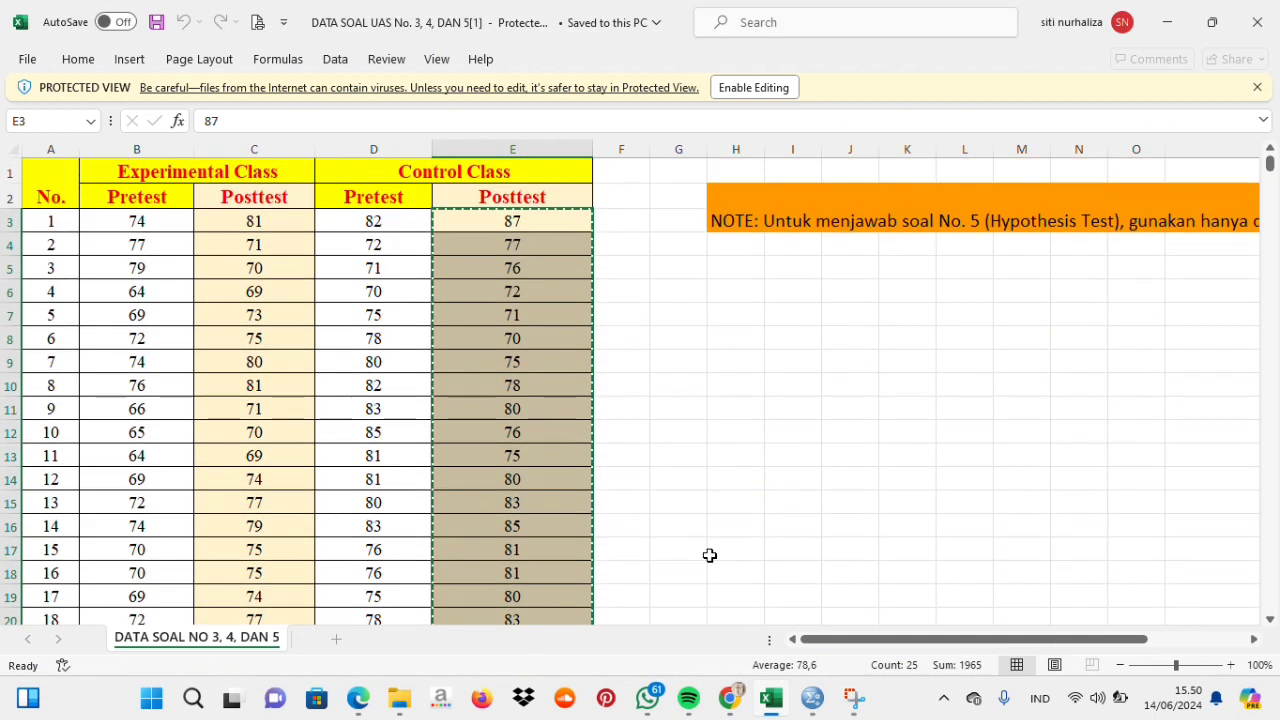
Step: Switch to the SPSS Data Editor and paste the copied control posttest scores into the Score column from row 76
{"action": "mouse_move", "coordinate": [813, 706]}
{"action": "left_click", "coordinate": [731, 609]}
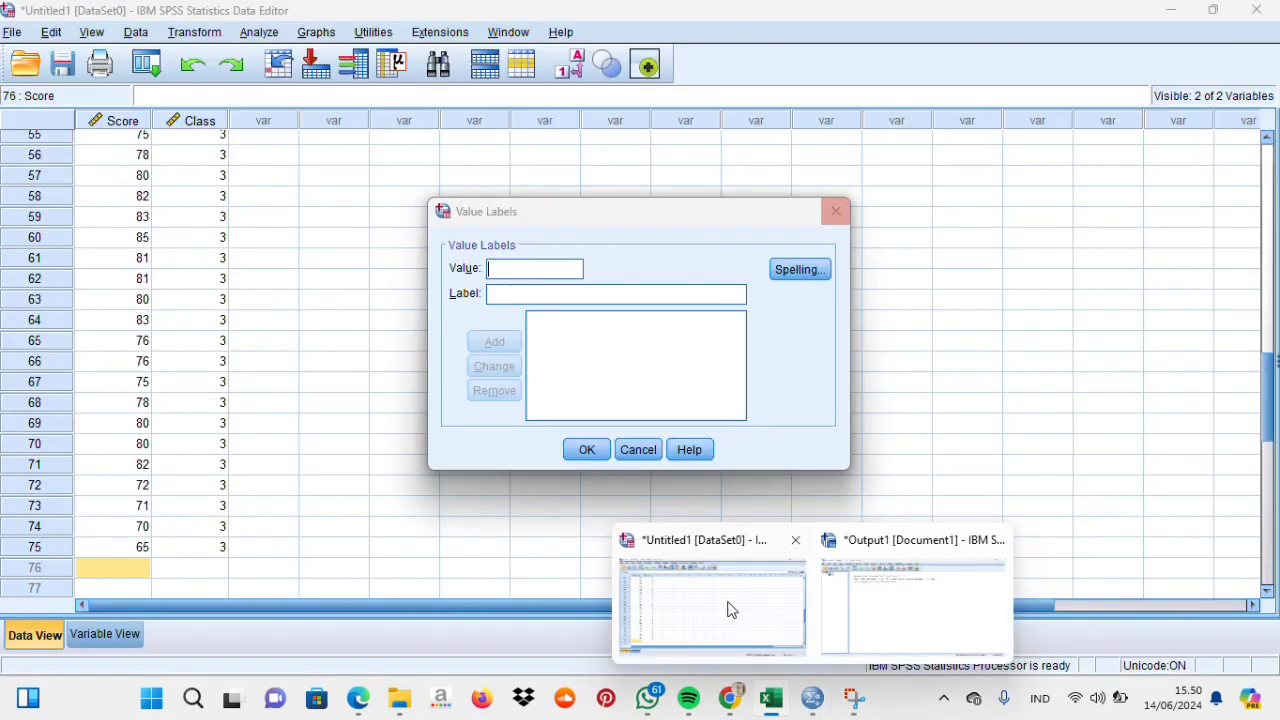
{"action": "scroll", "coordinate": [141, 508], "scroll_direction": "down", "scroll_amount": 3}
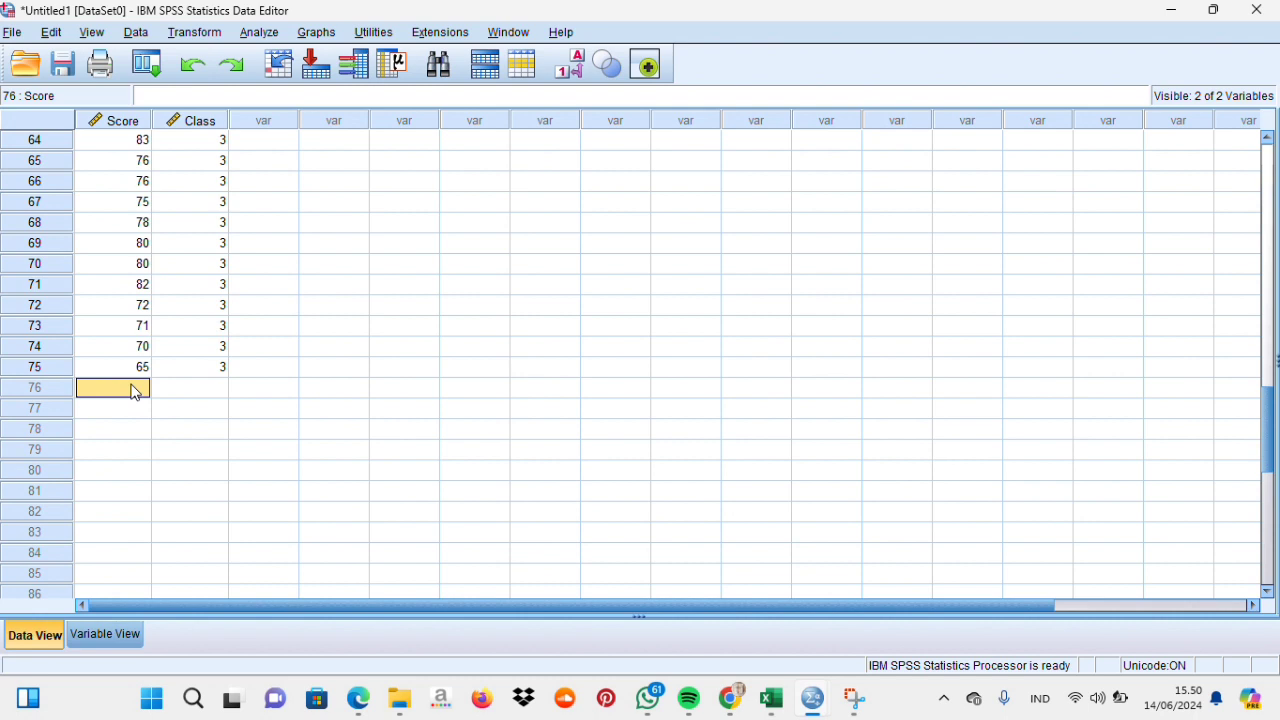
{"action": "key", "text": "ctrl+v"}
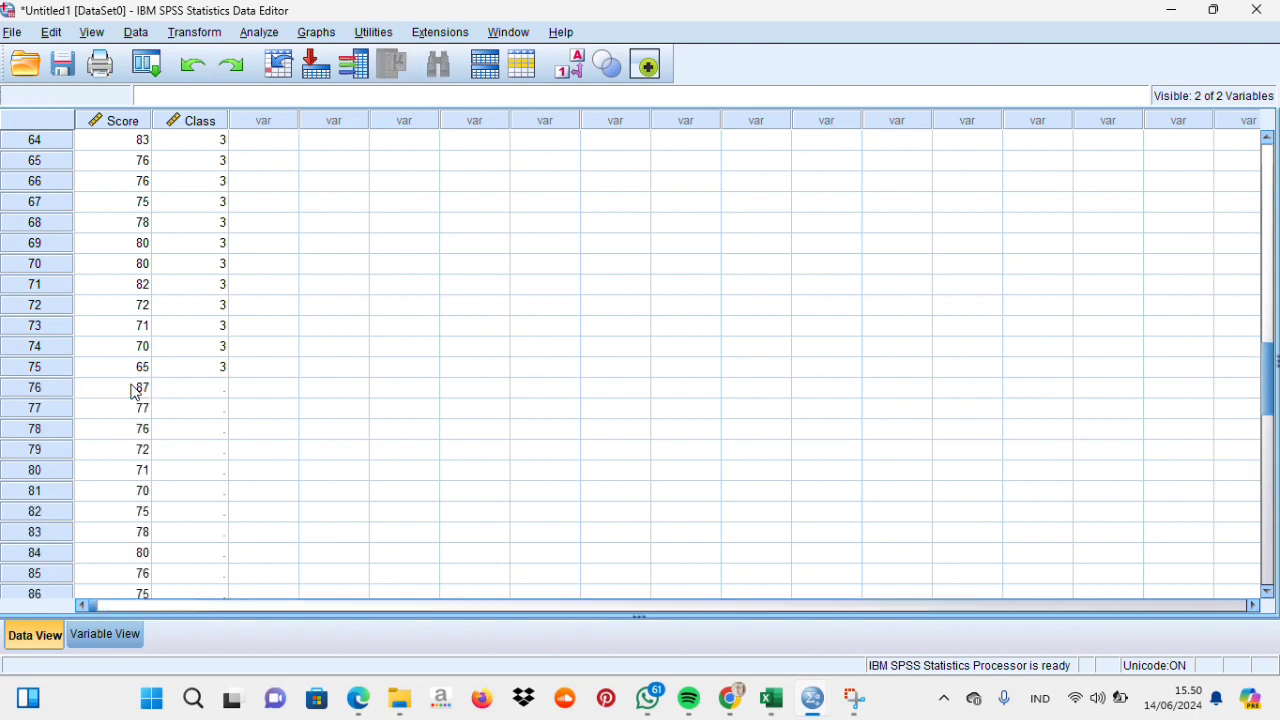
Step: Enter 4 in the Class column for rows 76 to 100, beside the control posttest scores
{"action": "left_click", "coordinate": [210, 395]}
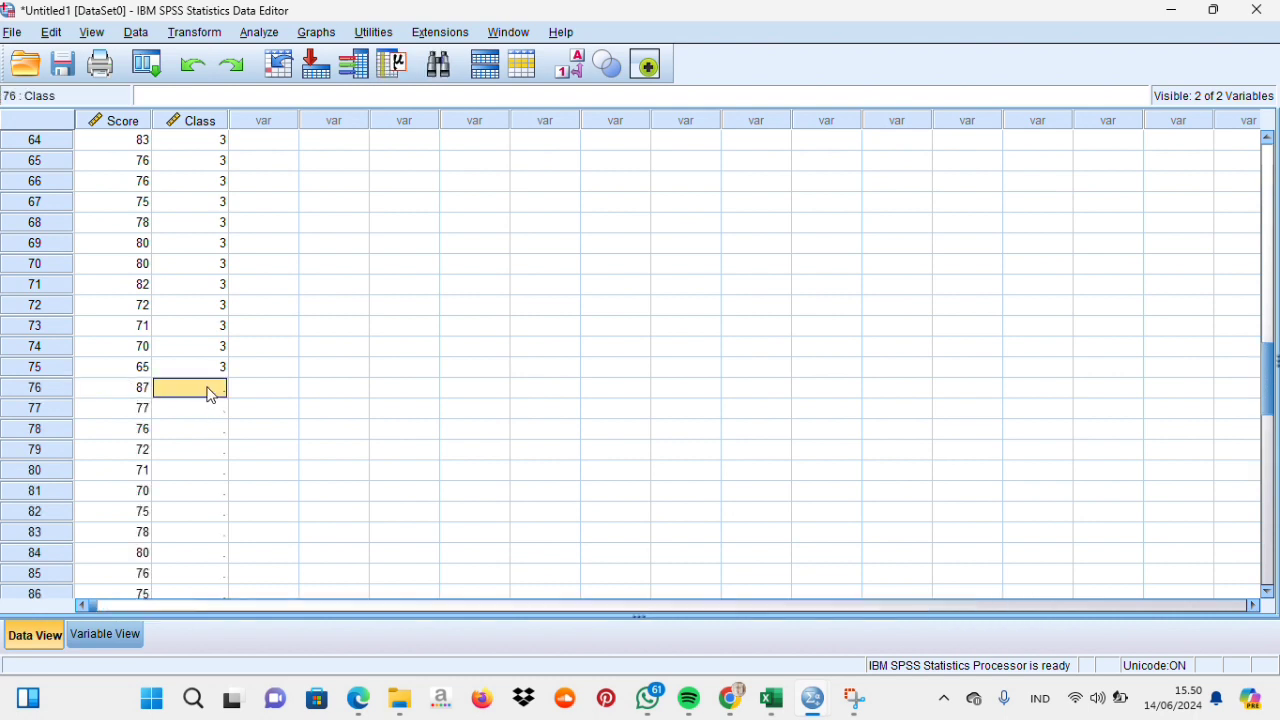
{"action": "type", "text": "4"}
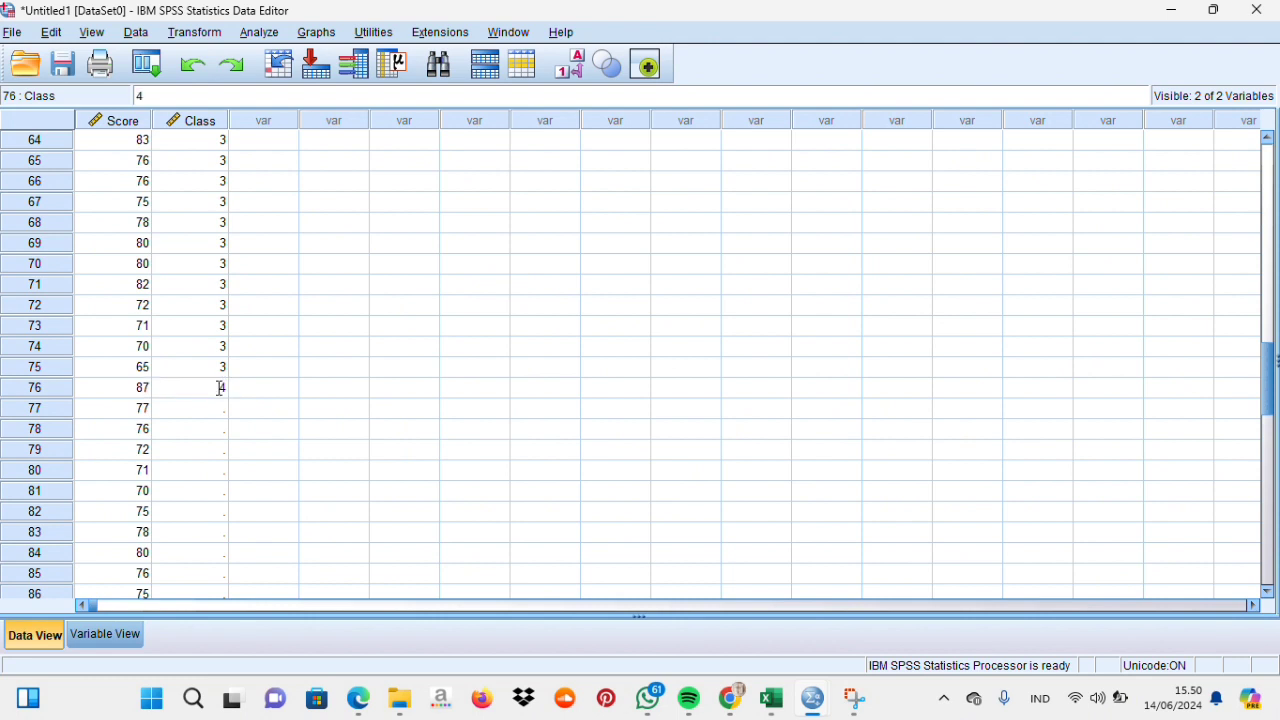
{"action": "double_click", "coordinate": [222, 388]}
{"action": "left_click_drag", "start_coordinate": [221, 409], "coordinate": [208, 486]}
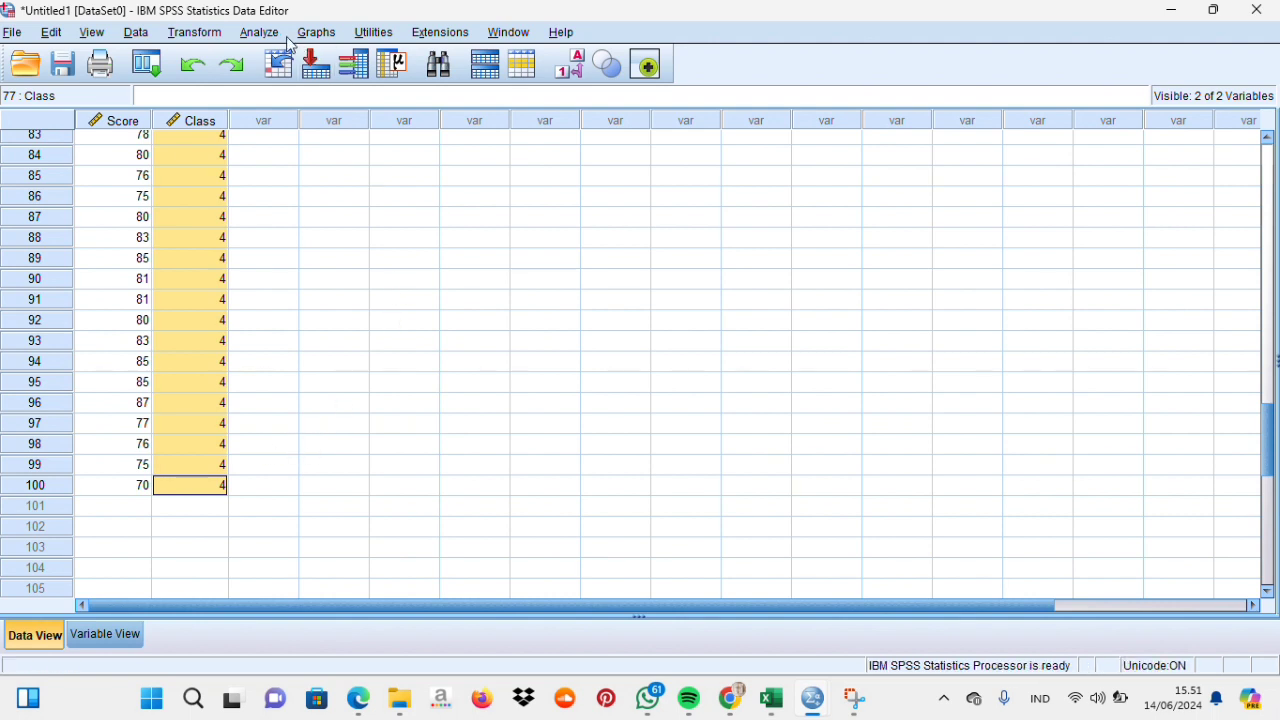
Step: Start the Explore analysis from the descriptive statistics and set Score as its dependent variable
{"action": "left_click", "coordinate": [278, 40]}
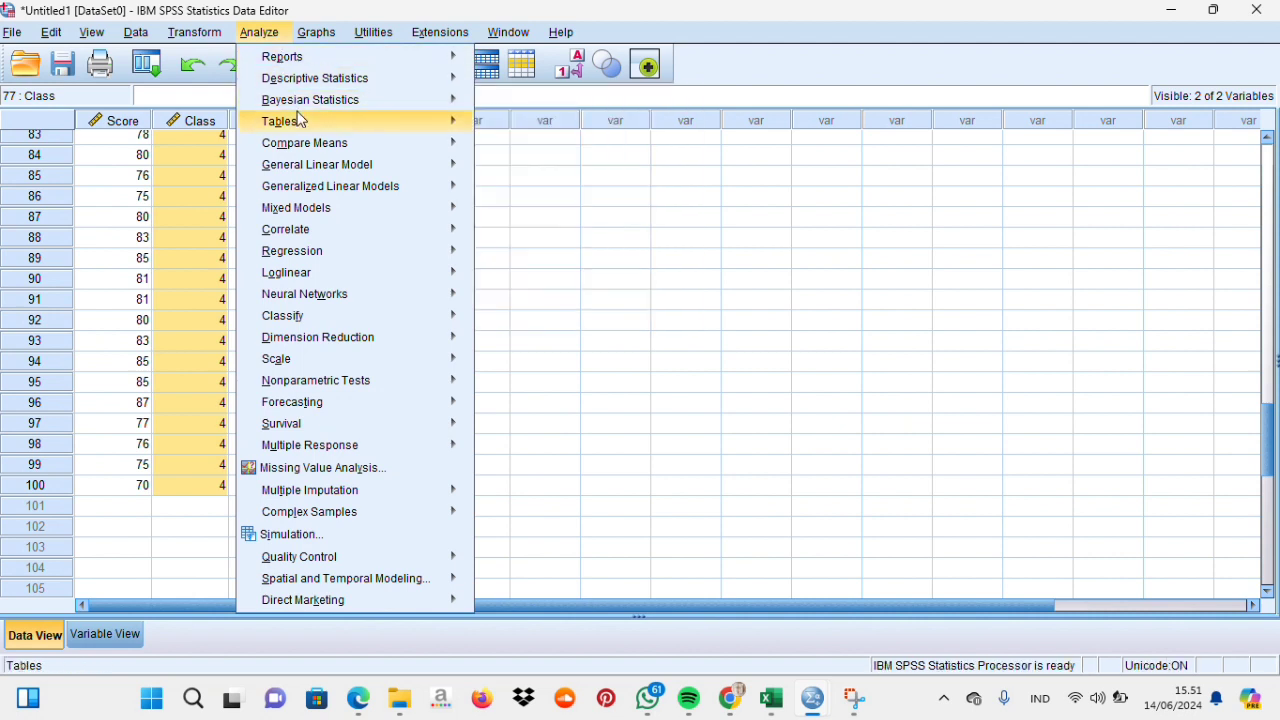
{"action": "mouse_move", "coordinate": [312, 165]}
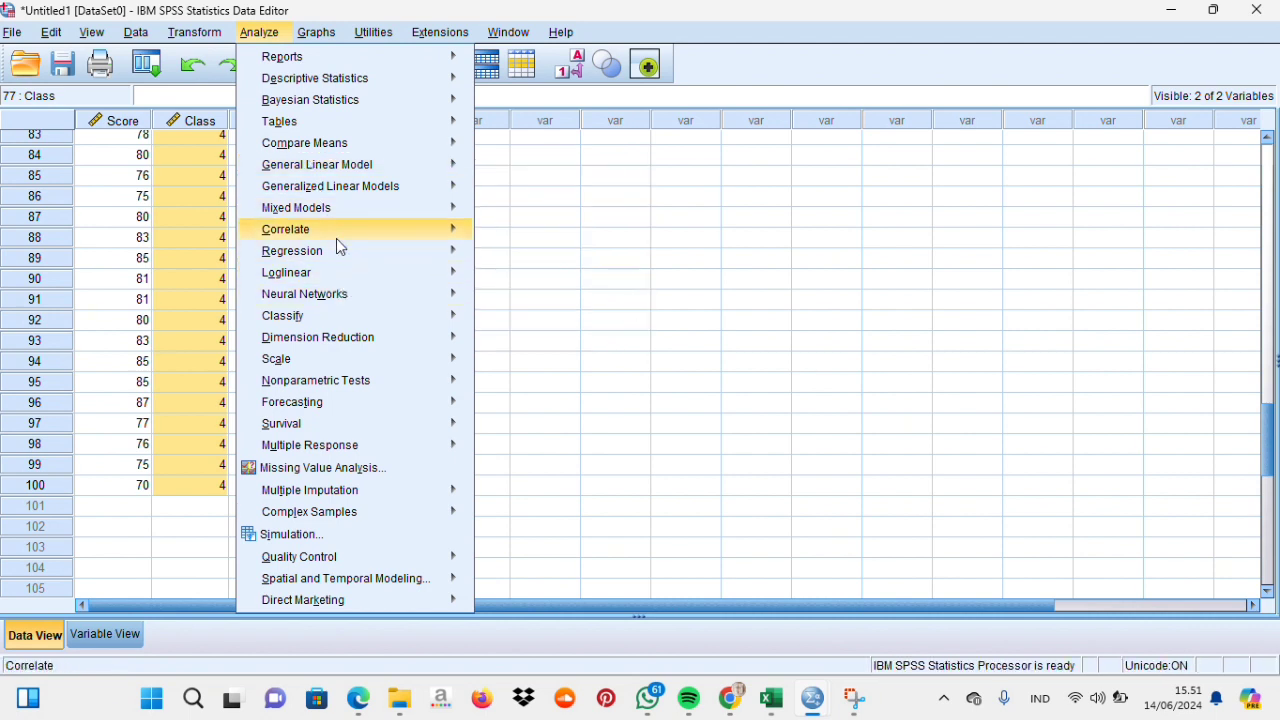
{"action": "mouse_move", "coordinate": [370, 84]}
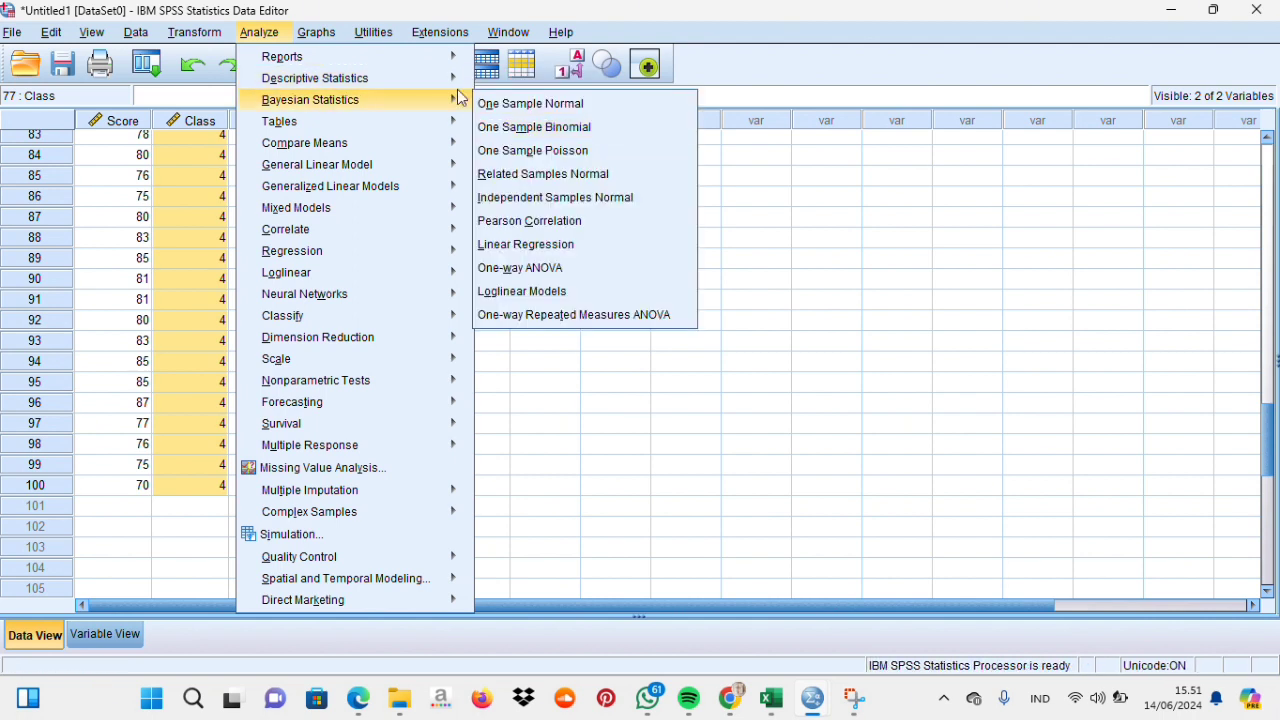
{"action": "mouse_move", "coordinate": [460, 80]}
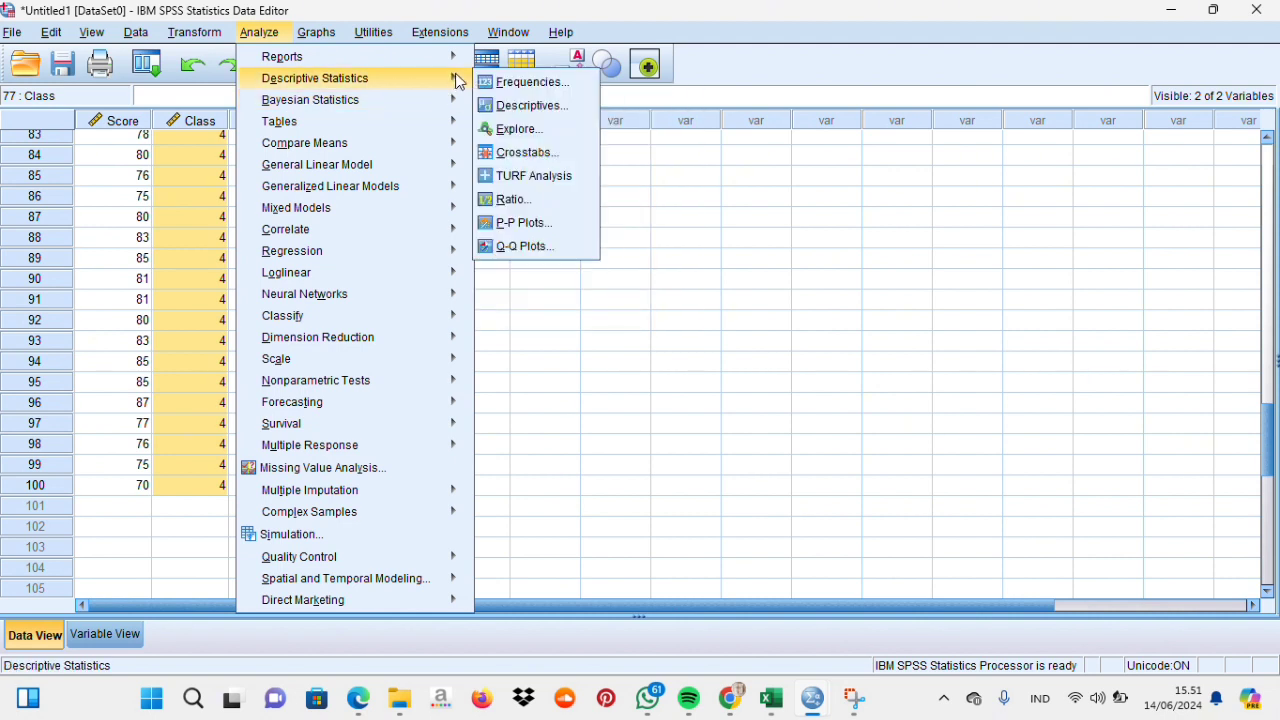
{"action": "left_click", "coordinate": [518, 129]}
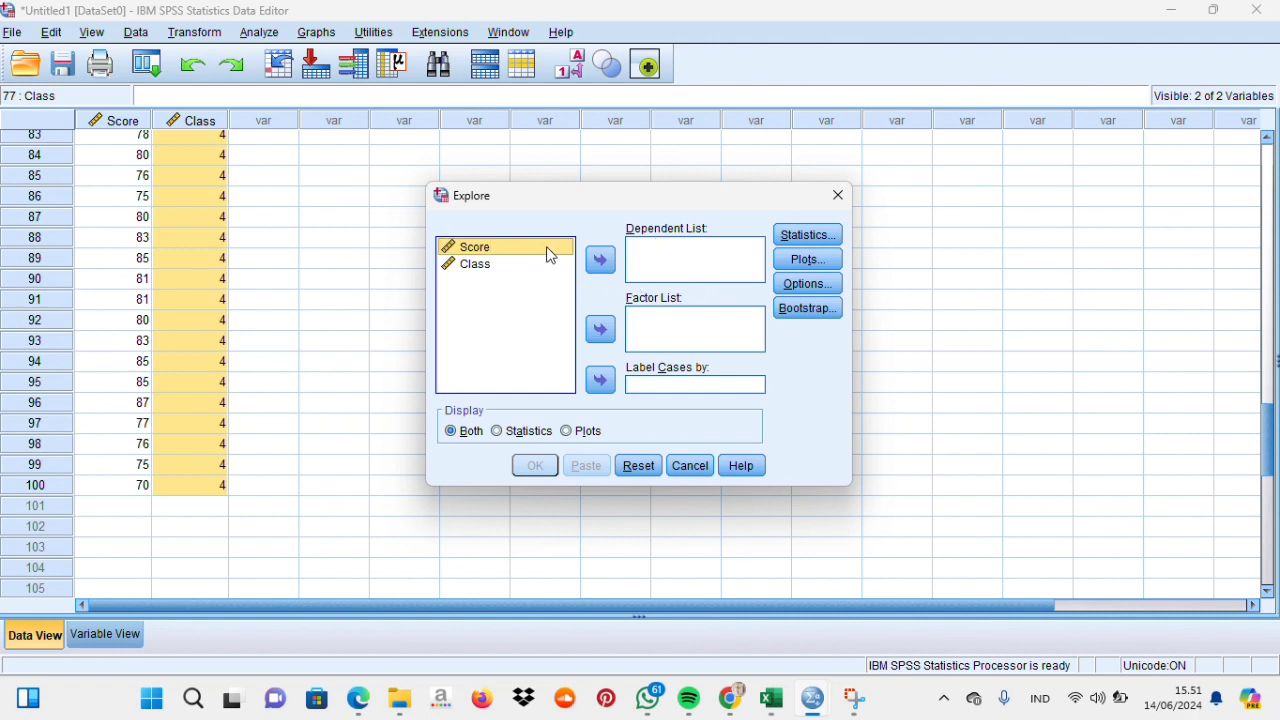
{"action": "left_click", "coordinate": [601, 262]}
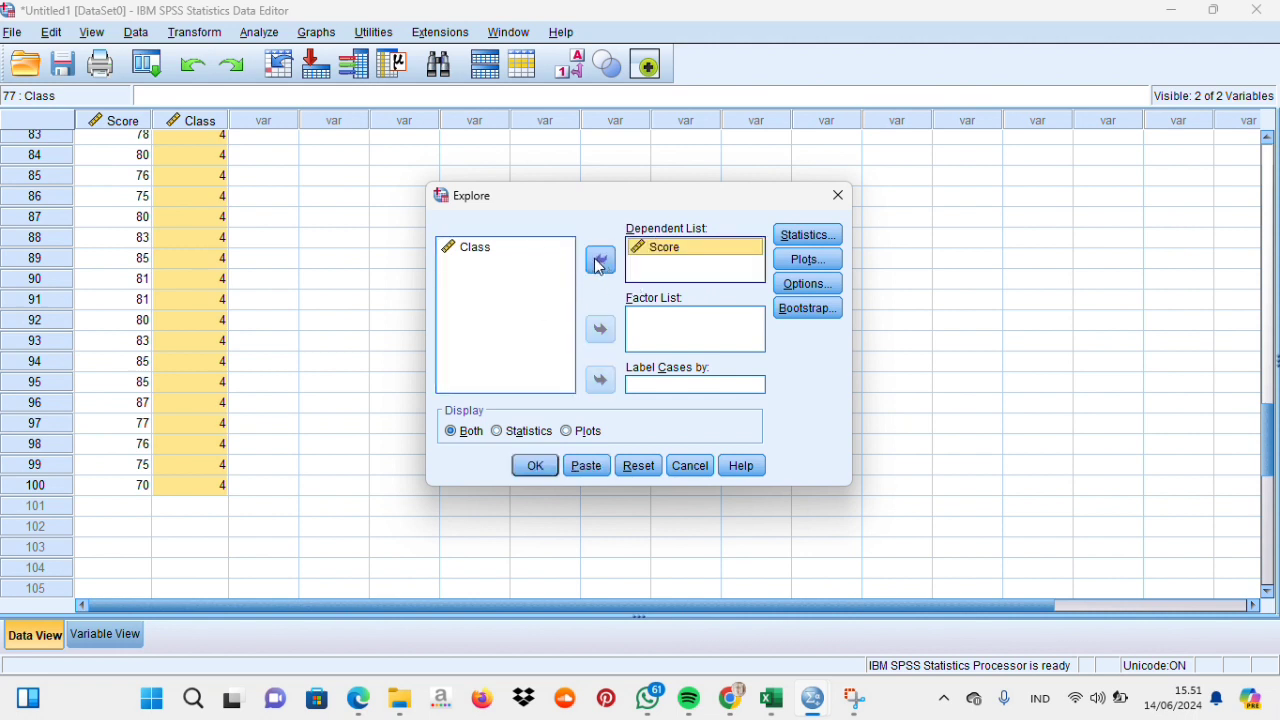
Step: Run the Explore analysis with Class as the factor and normality plots with tests enabled
{"action": "left_click", "coordinate": [540, 254]}
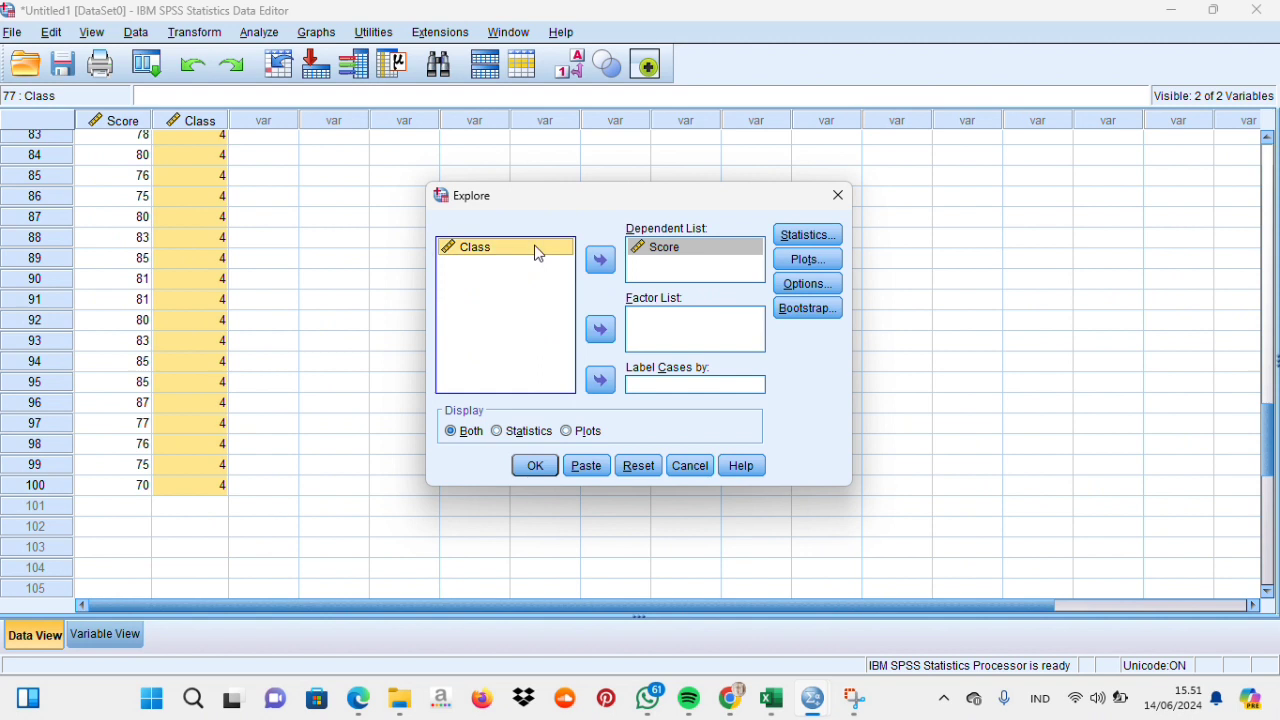
{"action": "left_click", "coordinate": [601, 331]}
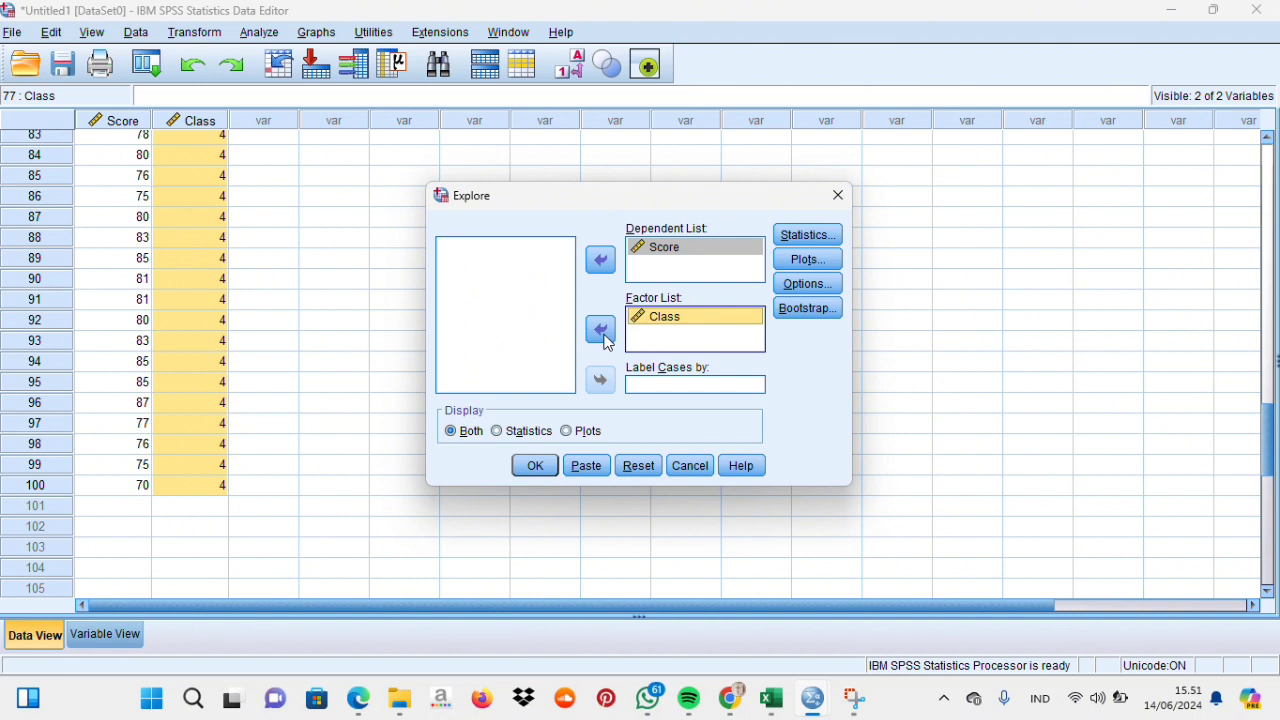
{"action": "left_click", "coordinate": [816, 262]}
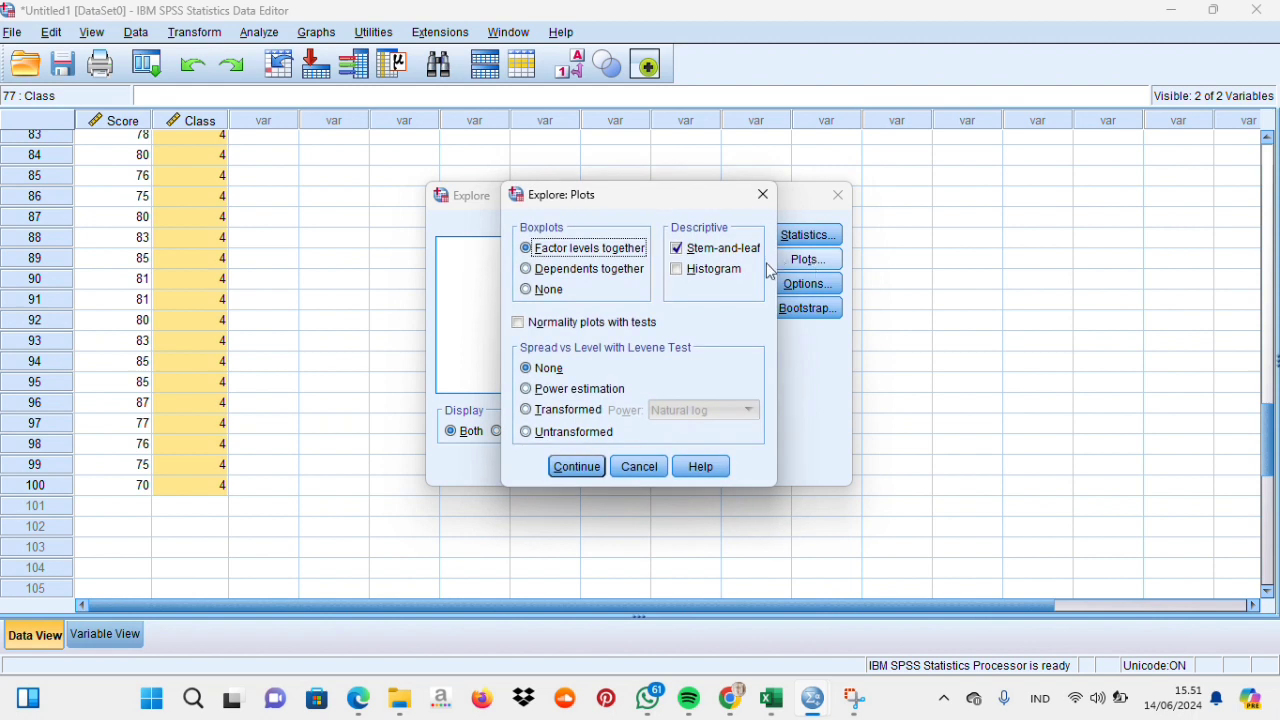
{"action": "left_click", "coordinate": [525, 330]}
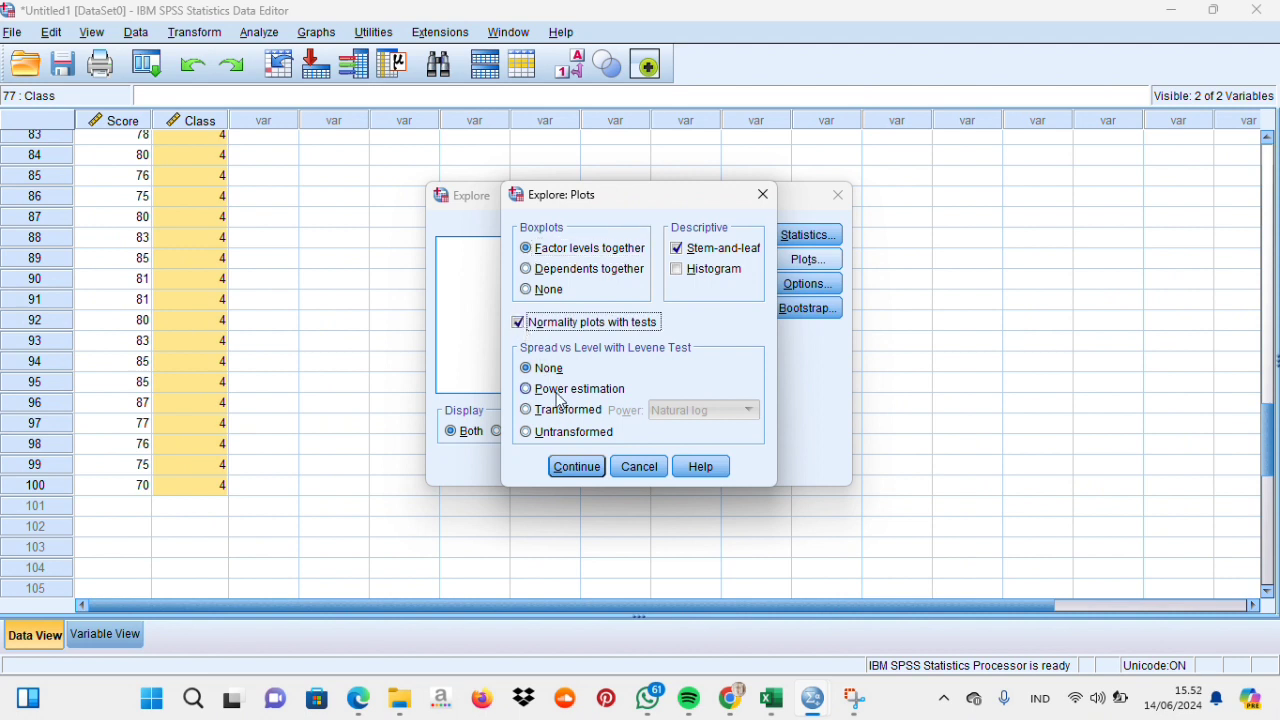
{"action": "left_click", "coordinate": [586, 476]}
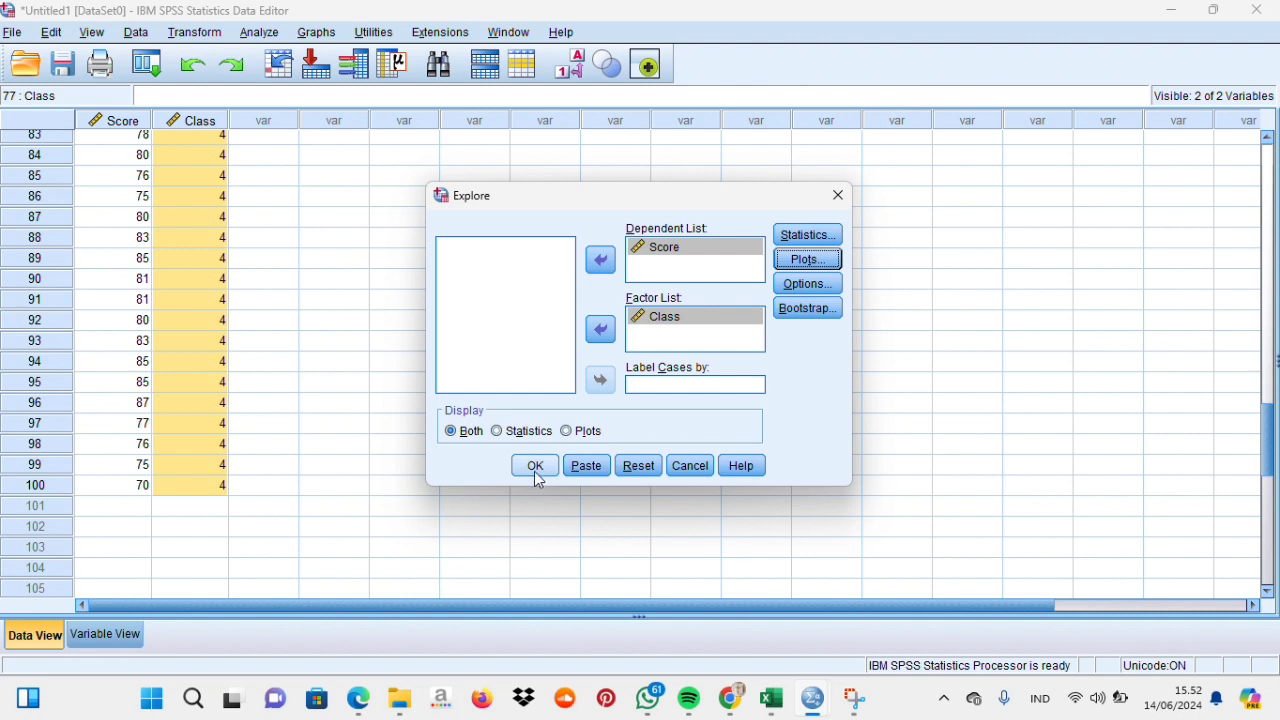
{"action": "left_click", "coordinate": [537, 474]}
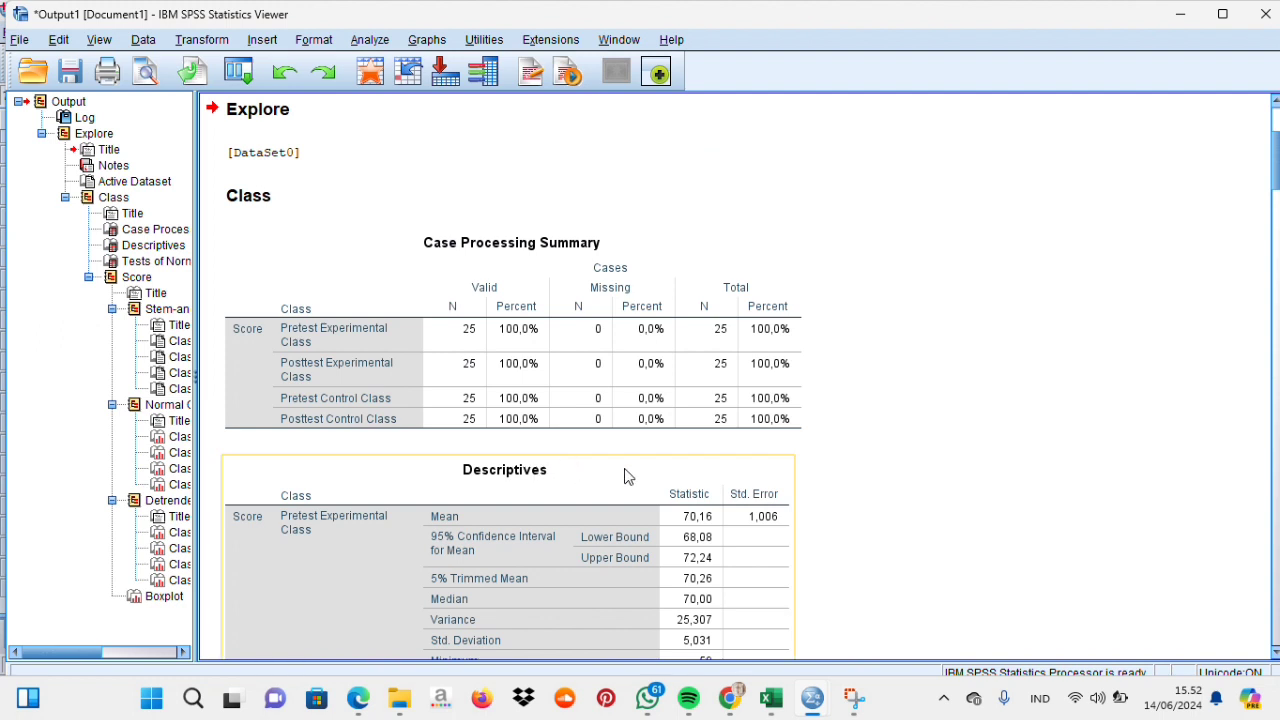
Step: Examine the Kolmogorov-Smirnov and Shapiro-Wilk significance values for each class in the output's Tests of Normality table
{"action": "scroll", "coordinate": [537, 378], "scroll_direction": "down", "scroll_amount": 3}
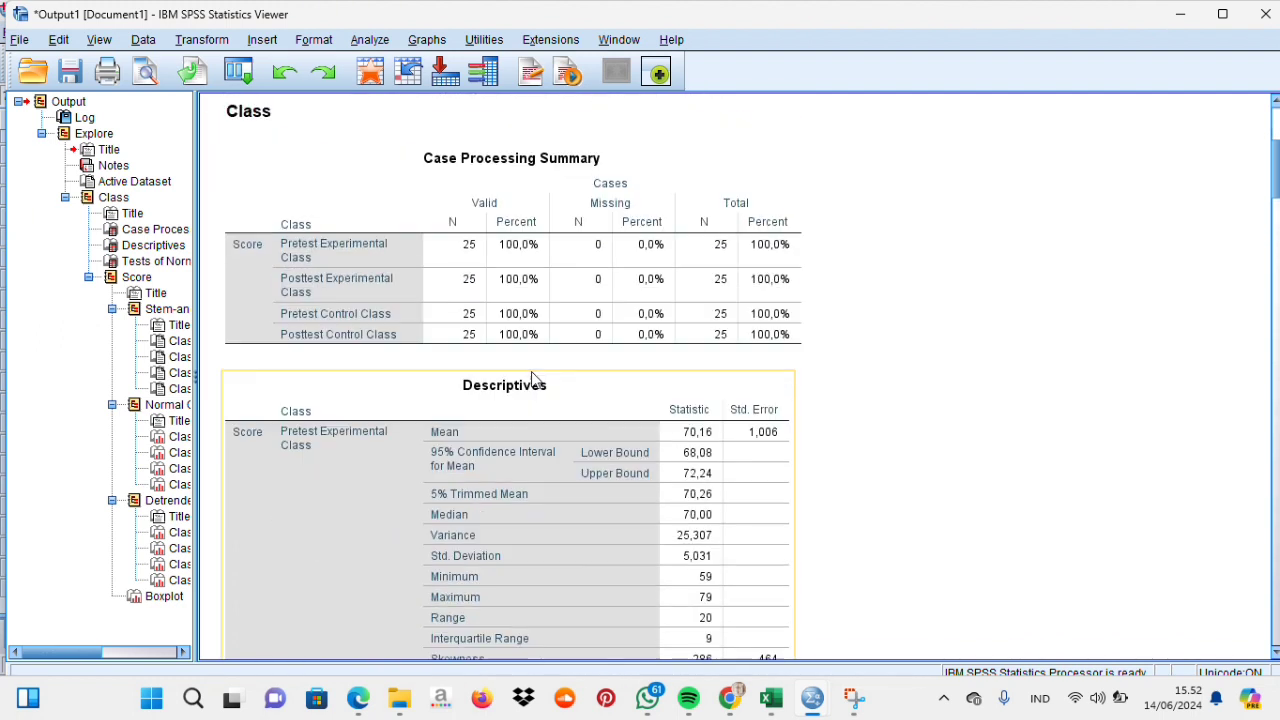
{"action": "scroll", "coordinate": [532, 374], "scroll_direction": "down", "scroll_amount": 15}
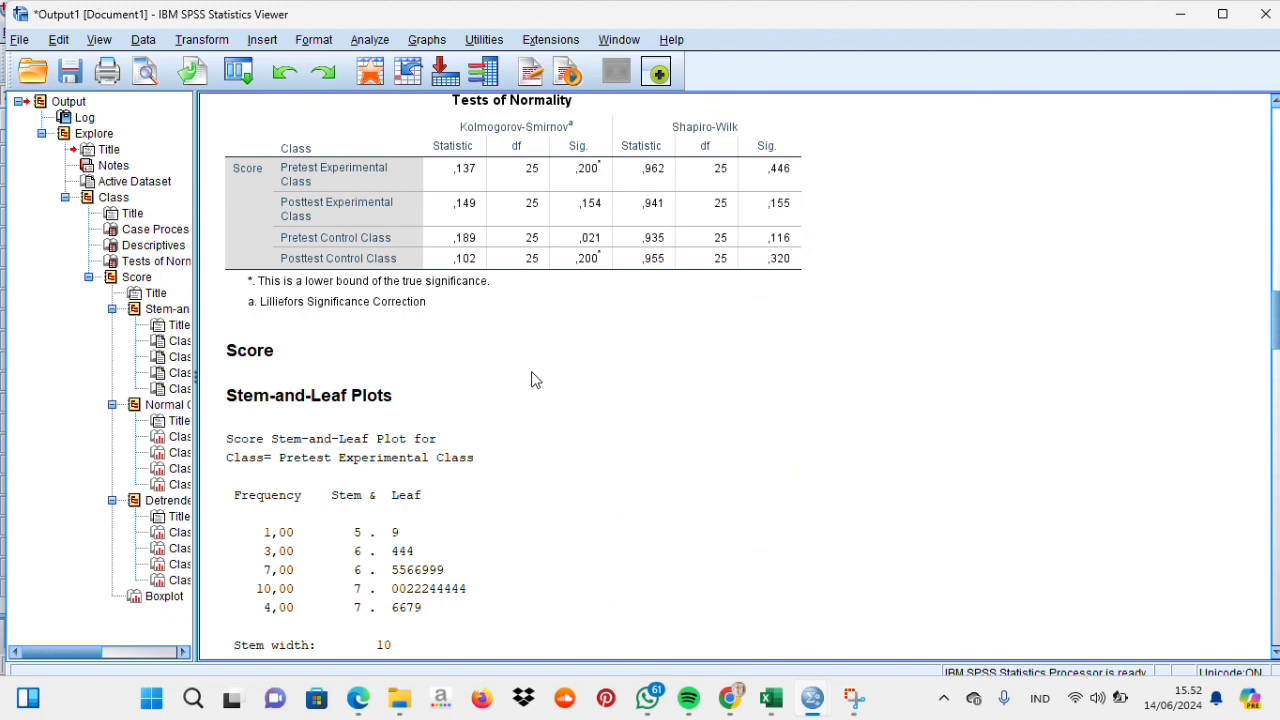
{"action": "scroll", "coordinate": [532, 378], "scroll_direction": "up", "scroll_amount": 1}
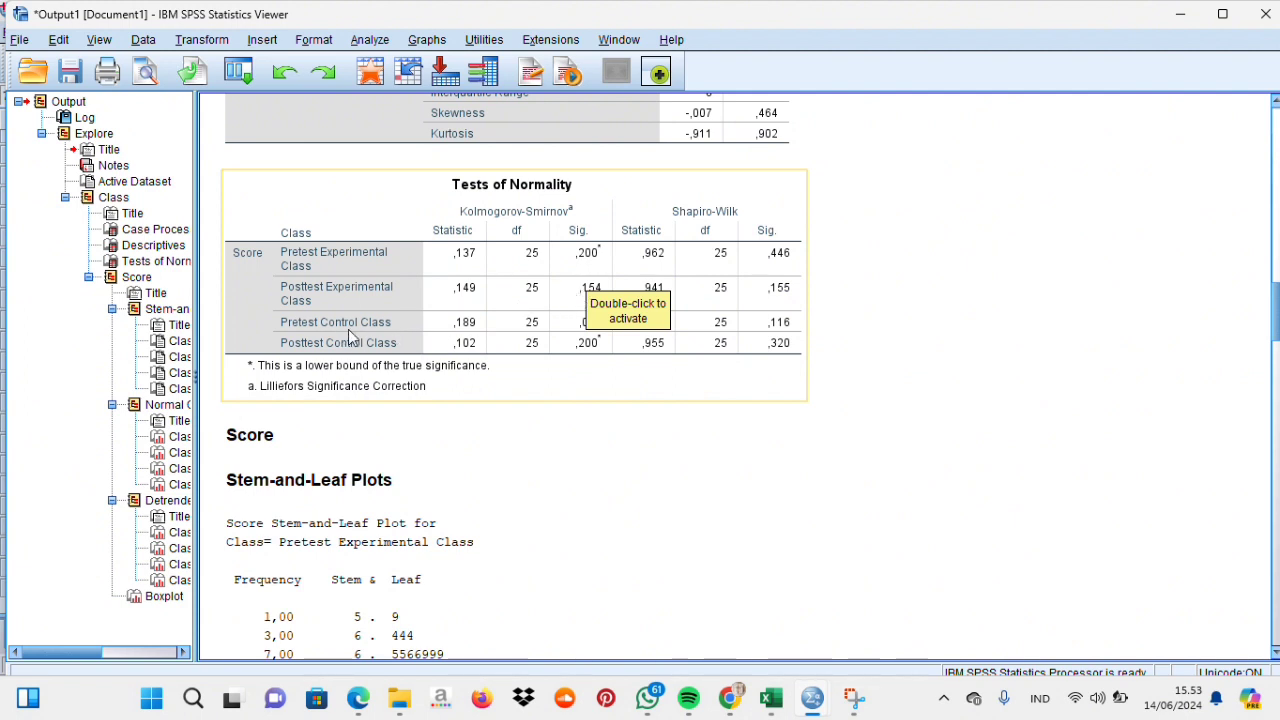
{"action": "left_click", "coordinate": [557, 336]}
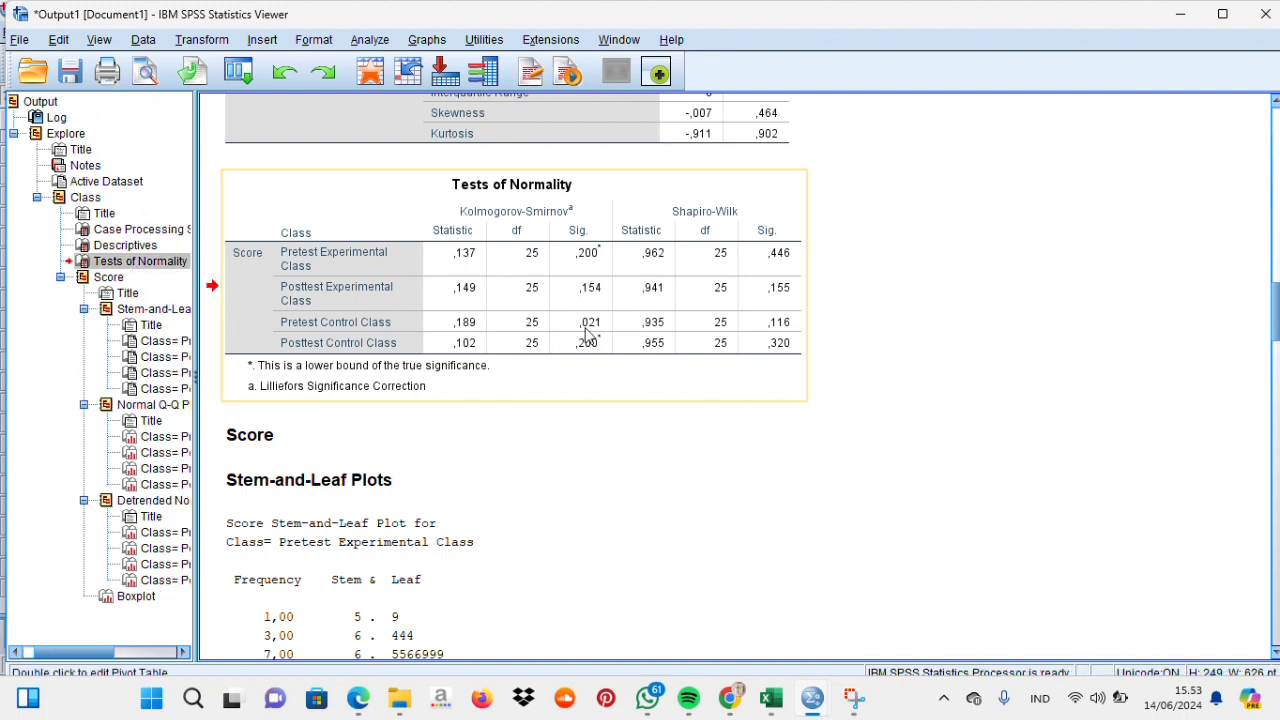